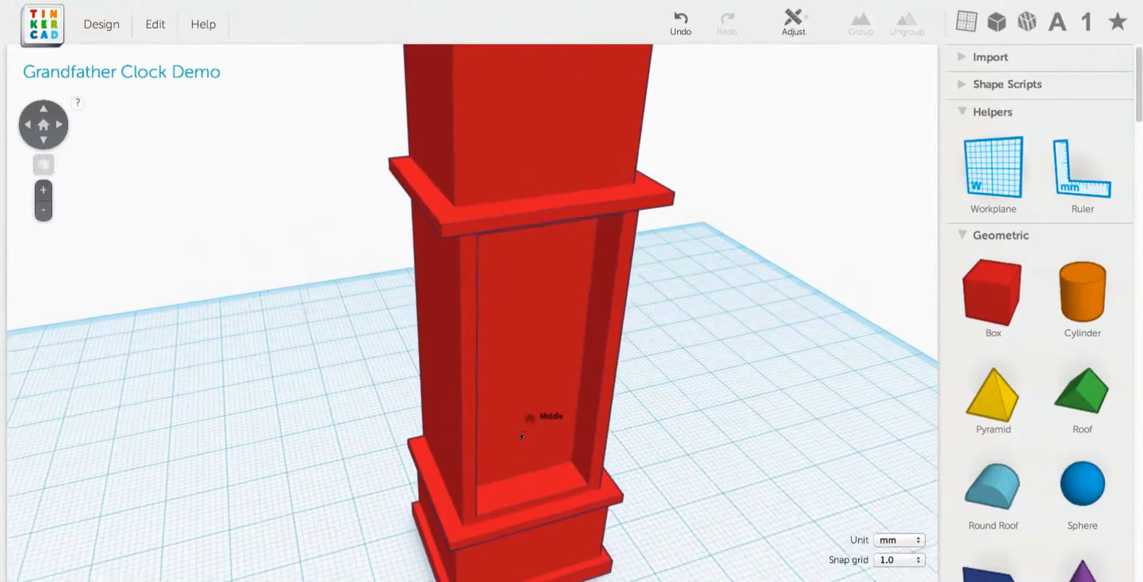
Examine the clock model's body and recessed front, and compare its proportions with the gridded grandfather clock reference photo
right_click_drag(551, 474, 576, 464)
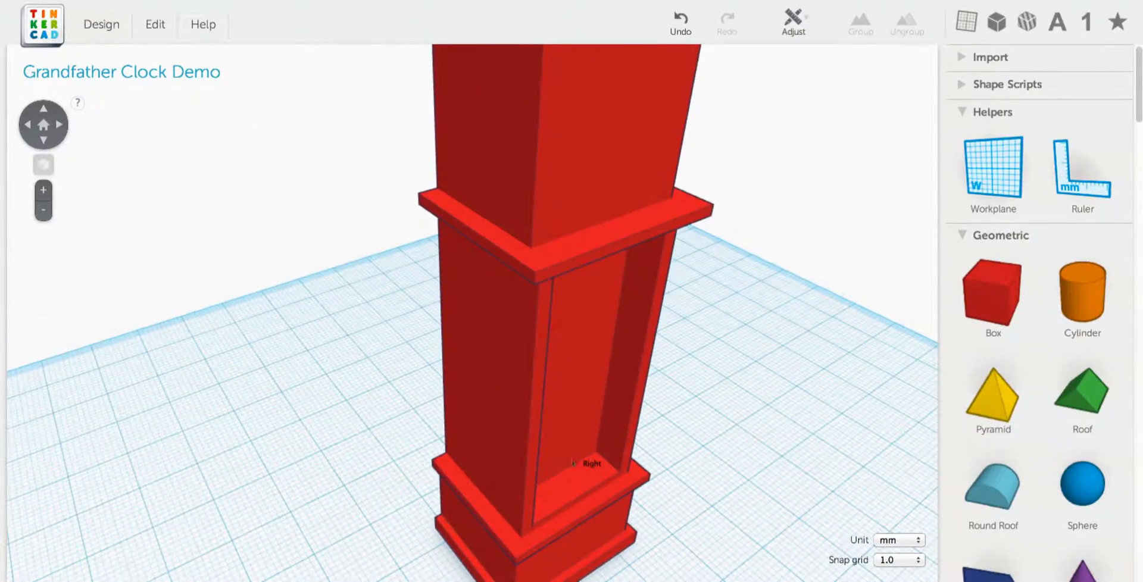
middle_click_drag(558, 456, 461, 381)
middle_click_drag(581, 424, 518, 439)
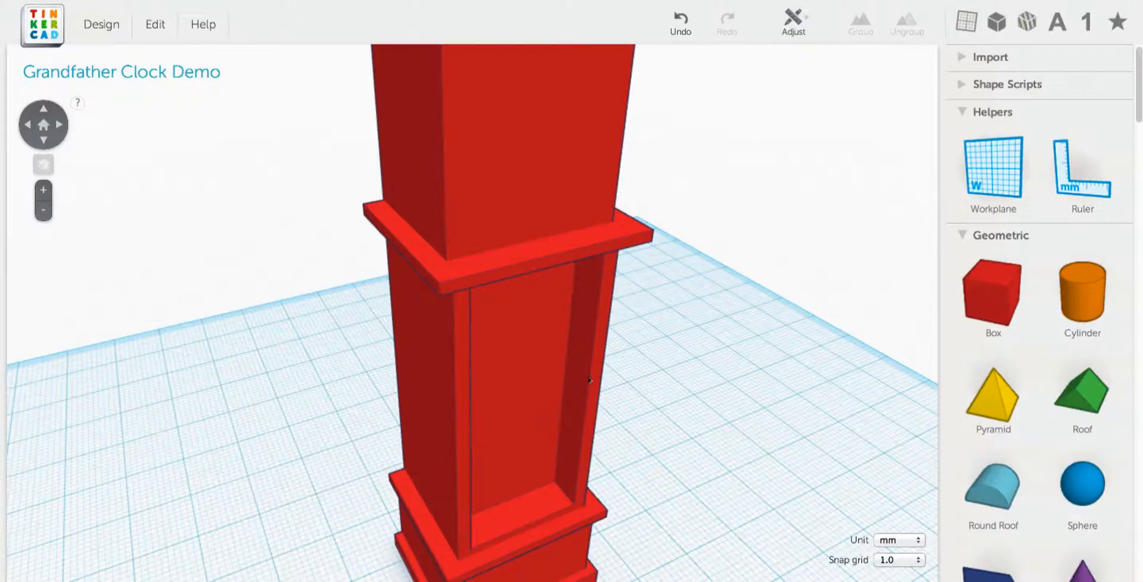
scroll(577, 377, "up", 3)
scroll(559, 387, "down", 3)
middle_click_drag(557, 400, 556, 419)
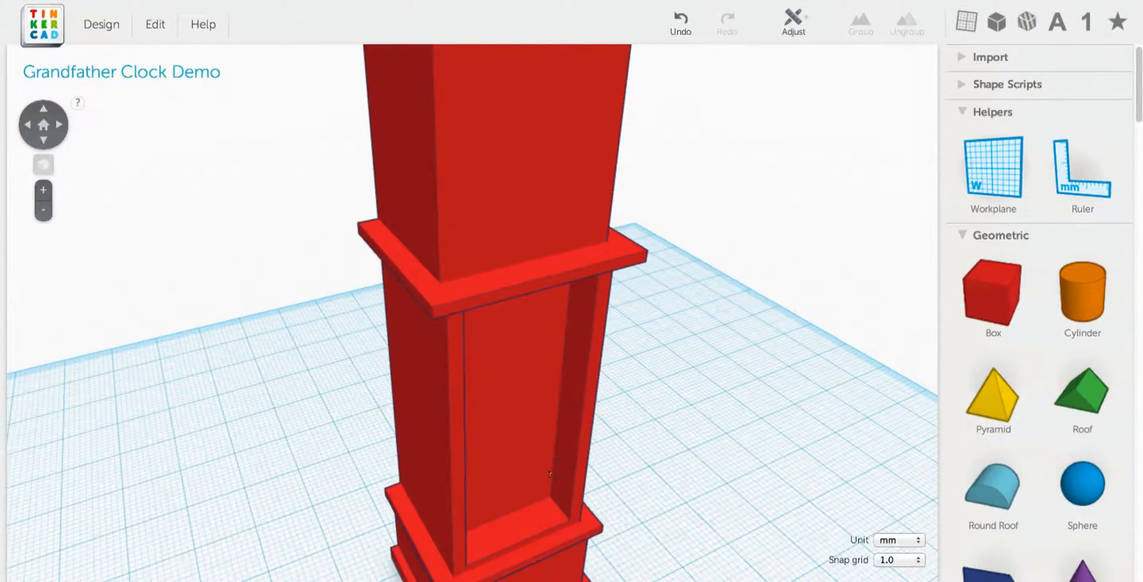
right_click_drag(456, 402, 477, 383)
middle_click_drag(477, 349, 498, 413)
middle_click_drag(513, 211, 483, 285)
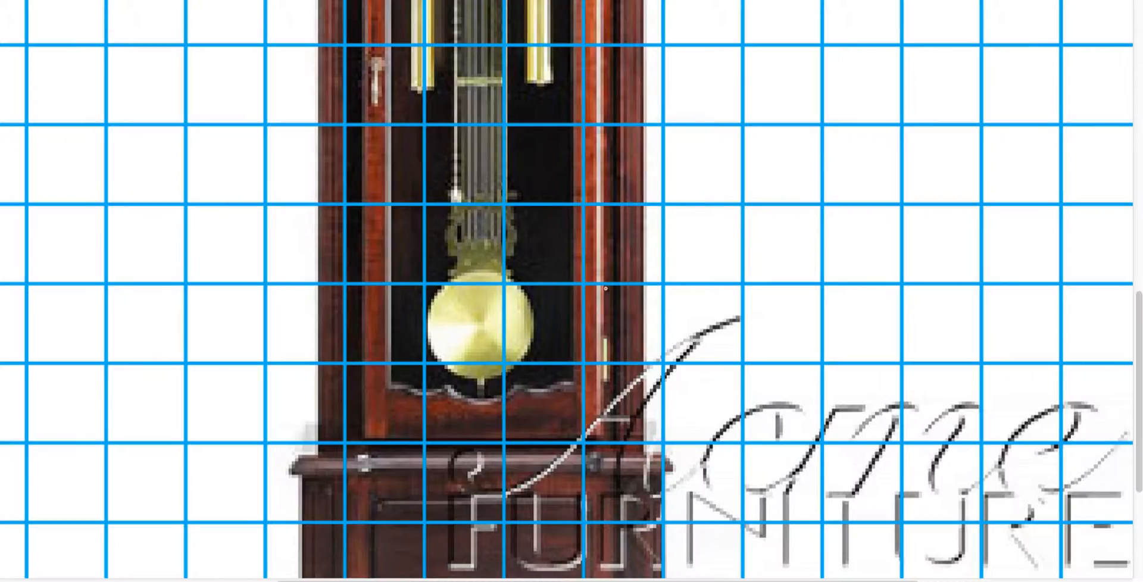
scroll(627, 277, "up", 8)
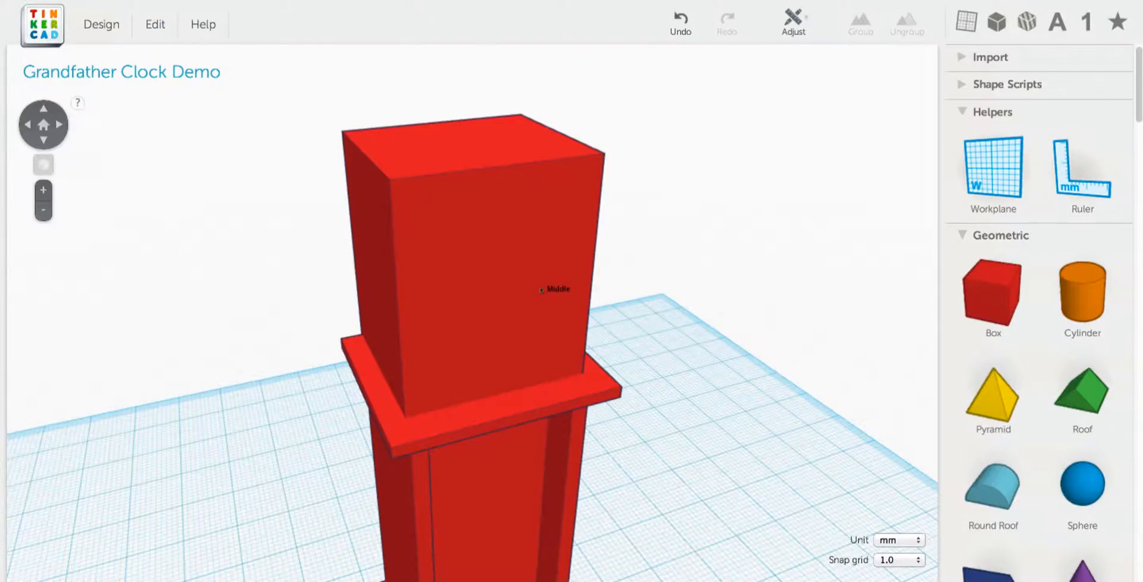
Place a workplane on the front face of the clock's upper box
right_click_drag(551, 285, 326, 298)
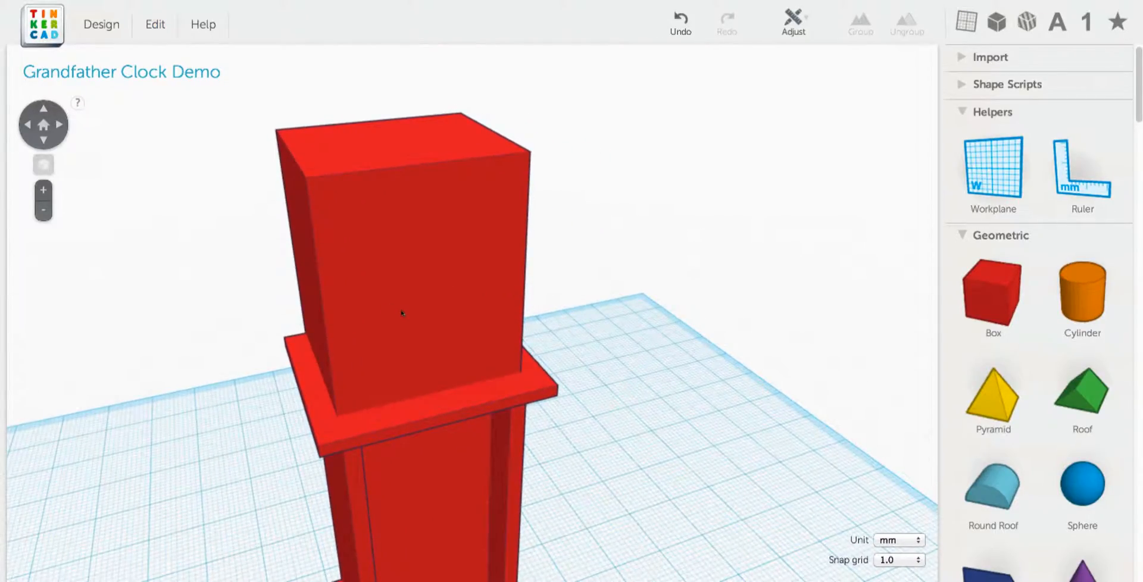
key("w")
left_click(419, 298)
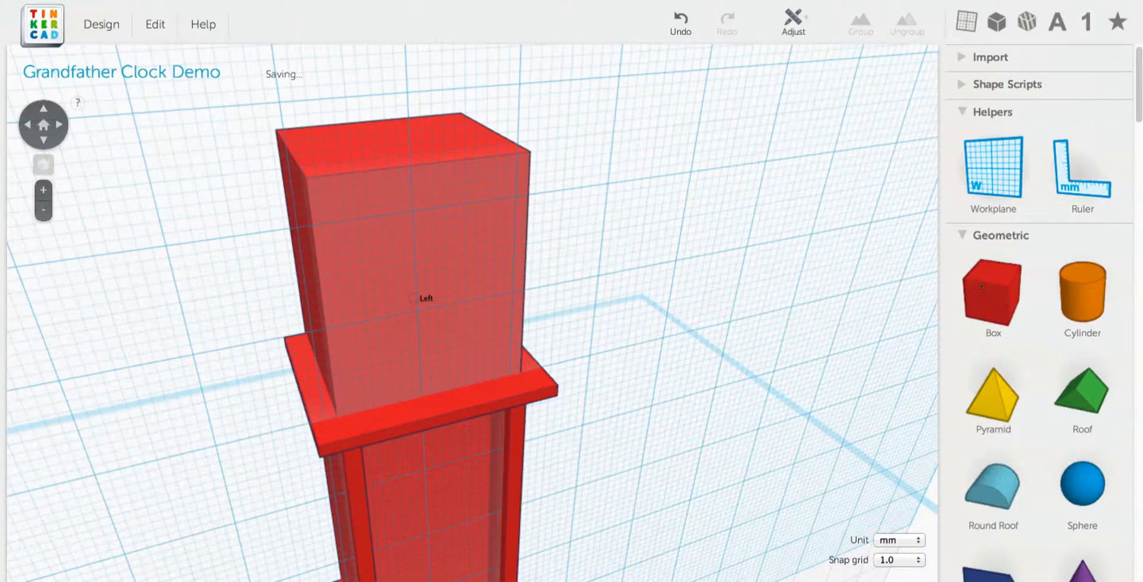
Add a box on the upper box's front face and flatten its depth into a thin panel
left_click_drag(1005, 283, 403, 215)
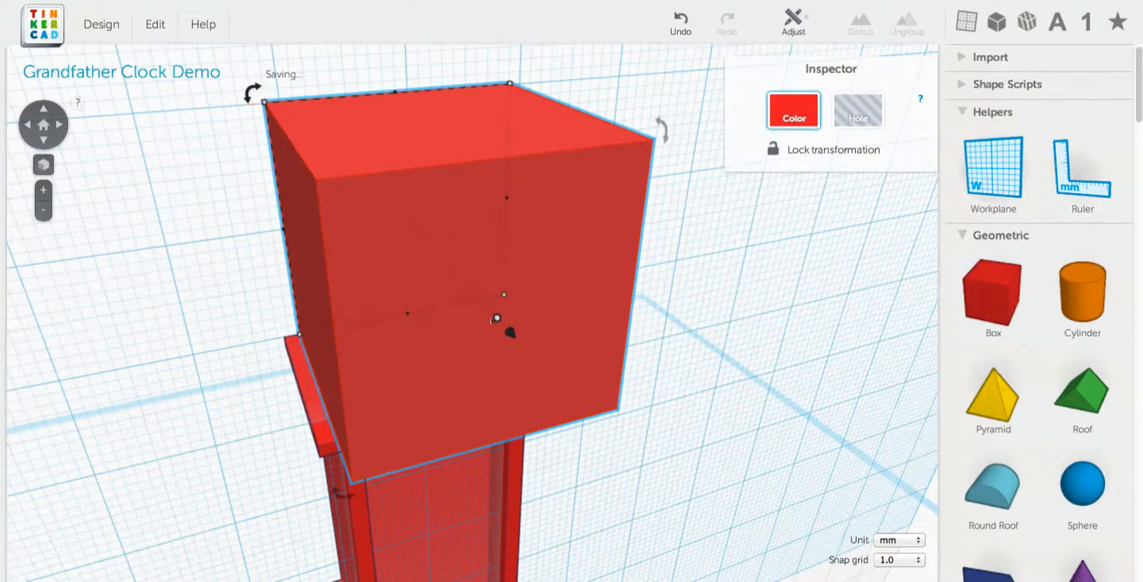
left_click_drag(498, 320, 396, 234)
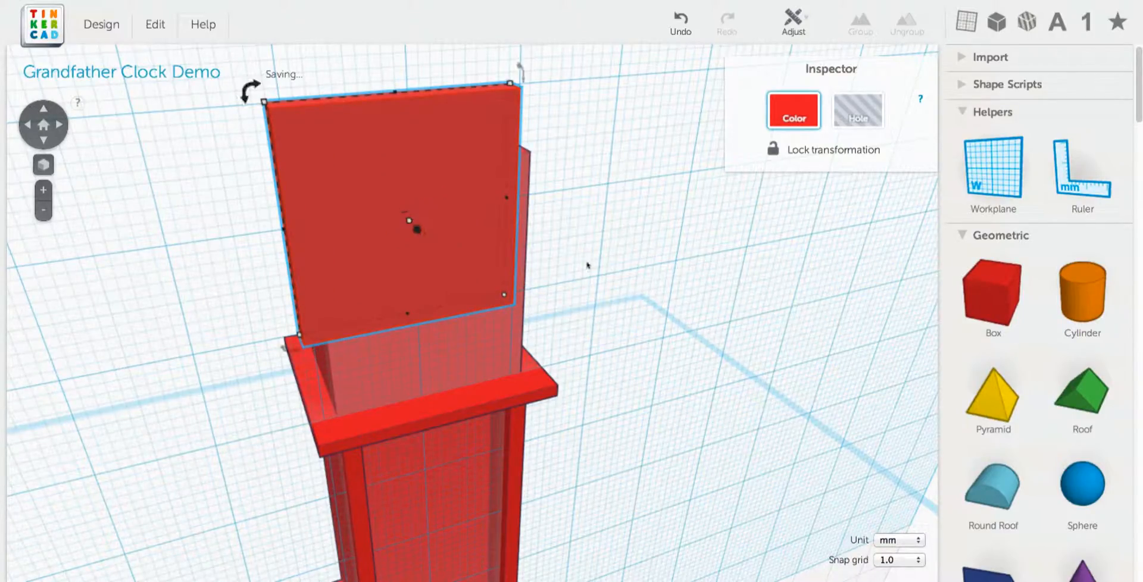
left_click(587, 263)
Widen the thin front panel so that it is slightly wider than the clock's upper box
right_click_drag(586, 262, 400, 248)
left_click_drag(422, 301, 431, 286)
right_click_drag(447, 303, 437, 266)
middle_click_drag(422, 220, 430, 271)
right_click_drag(432, 256, 434, 214)
middle_click_drag(432, 205, 439, 245)
left_click_drag(547, 245, 565, 245)
mouse_move(682, 278)
right_mouse_down()
mouse_move(658, 276)
mouse_move(679, 278)
right_mouse_up()
middle_click_drag(686, 274, 714, 307)
right_click_drag(714, 306, 704, 290)
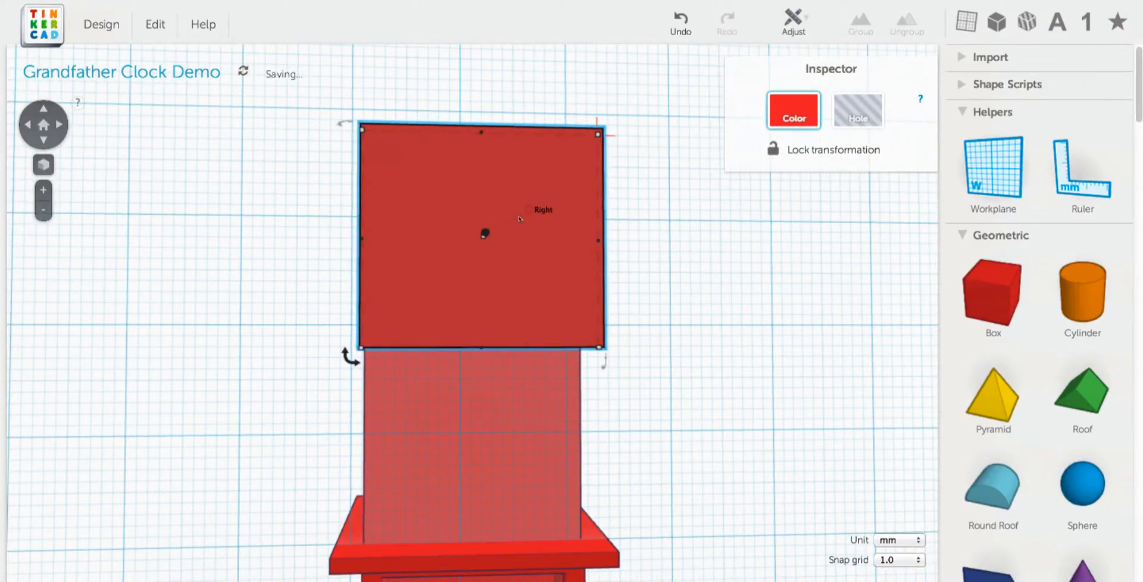
Nudge the panel in small steps until it sits over the upper part of the box, roughly centred side to side
right_click_drag(532, 209, 520, 216)
key("Down")
key("Down")
key("Down")
key("Down")
key("Down")
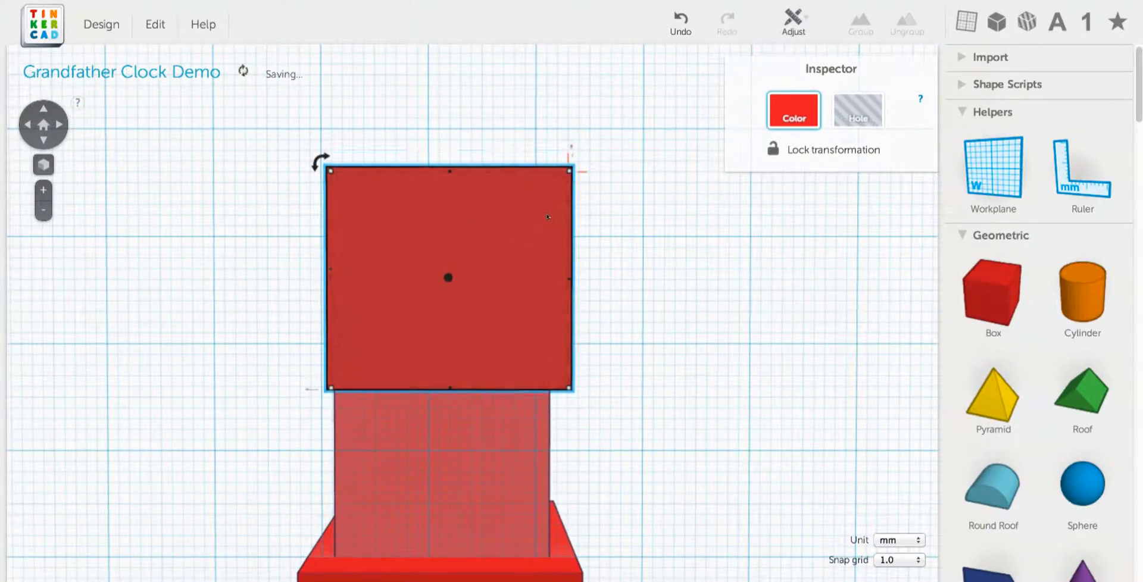
key("Left")
key("Up")
key("Up")
key("Up")
key("Up")
key("Right")
key("Left")
key("Down")
key("Right")
key("Left")
key("Up")
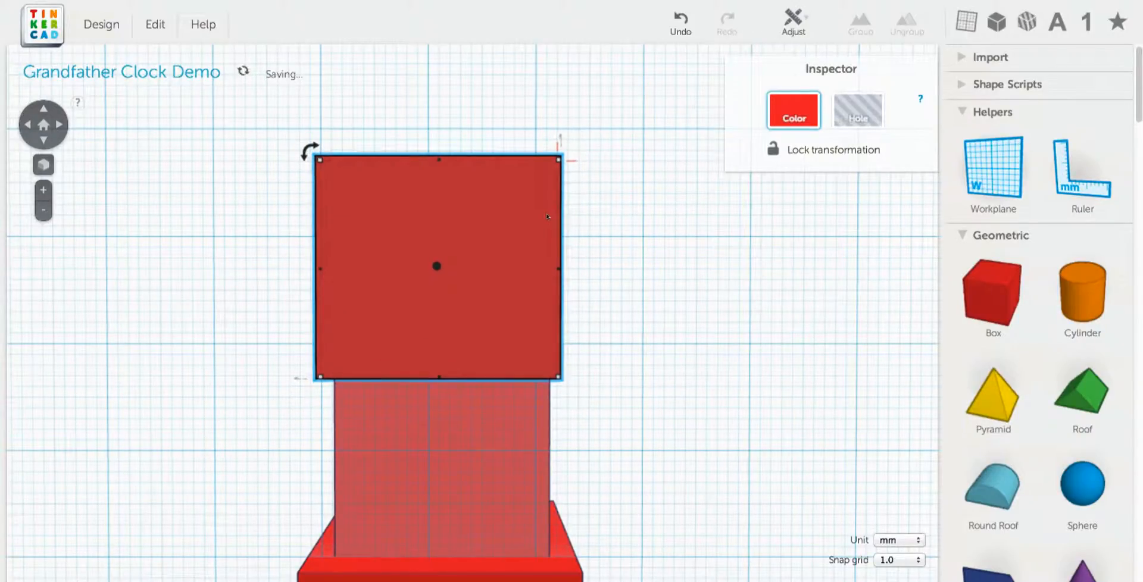
right_click_drag(634, 412, 670, 381)
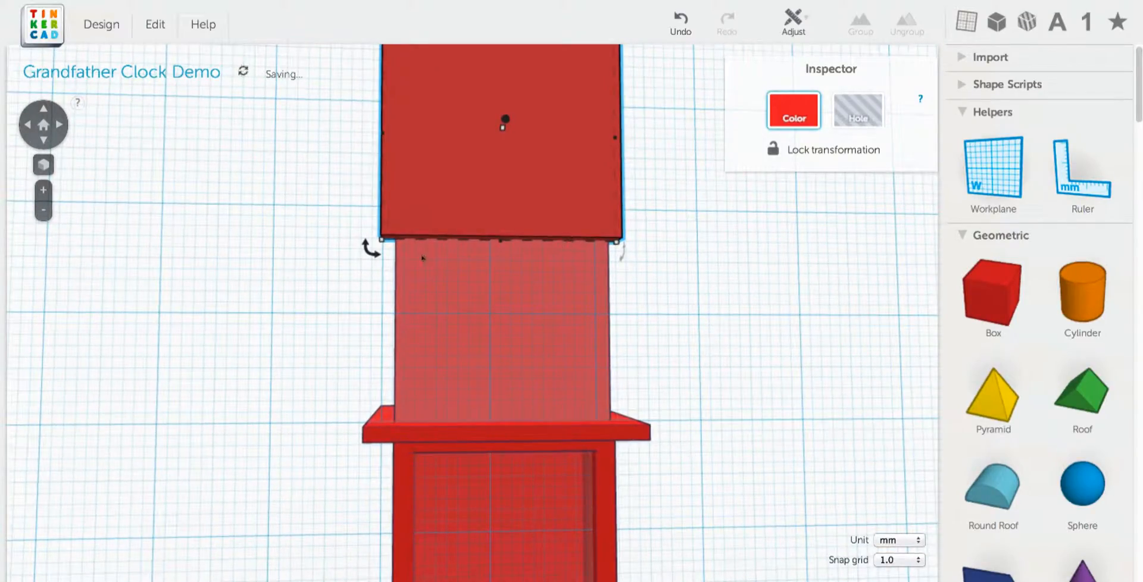
right_click_drag(569, 362, 557, 365)
middle_click_drag(633, 350, 629, 361)
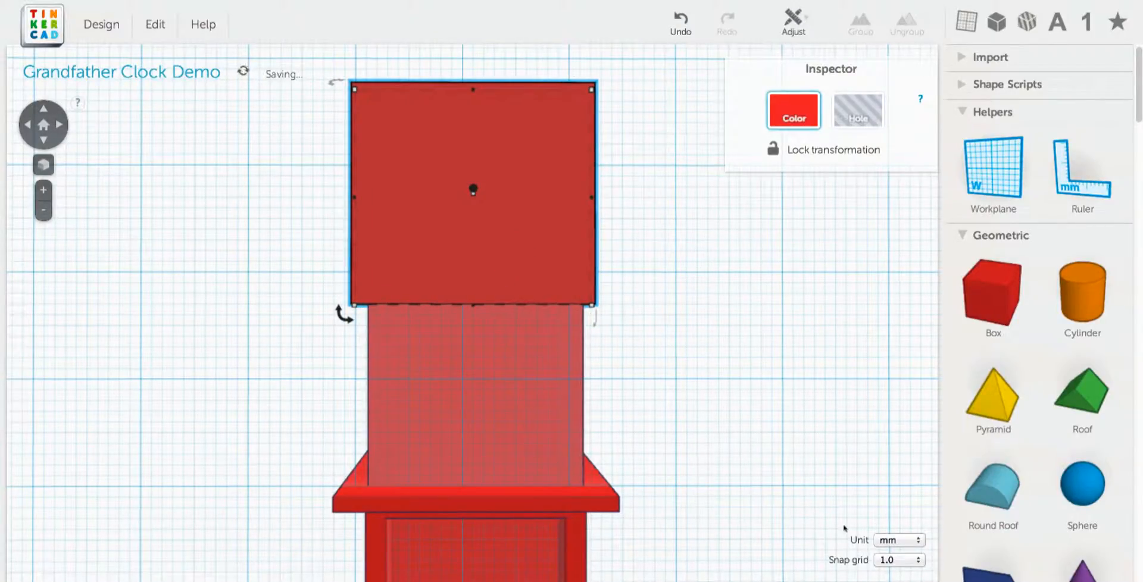
left_click(896, 559)
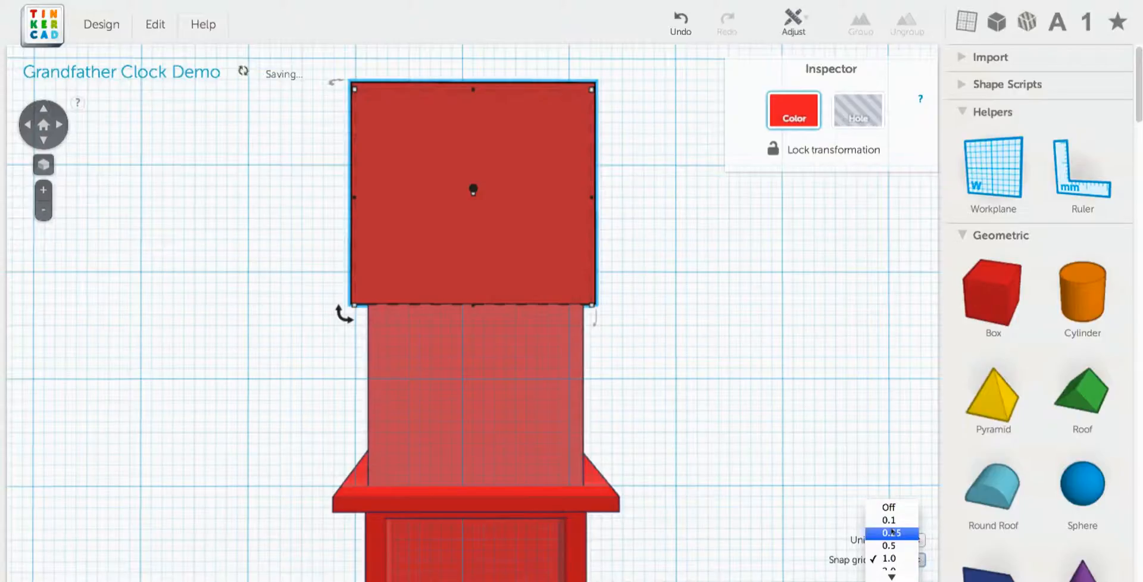
left_click(619, 388)
Select the clock body's parts without the front panel and group them into one shape
scroll(621, 395, "down", 3)
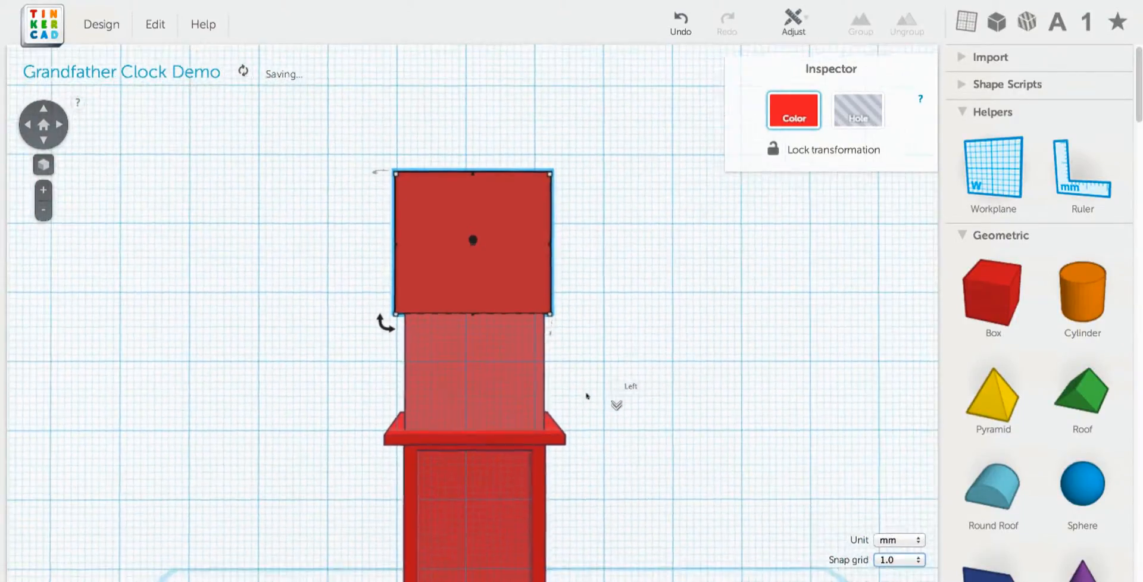
scroll(495, 389, "down", 5)
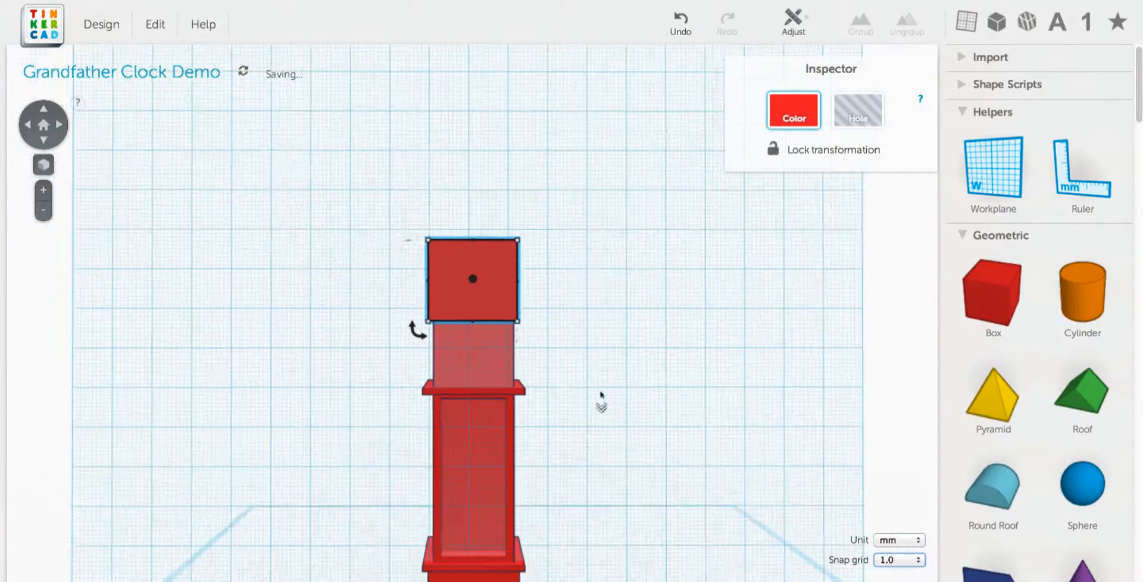
left_click_drag(426, 523, 560, 226)
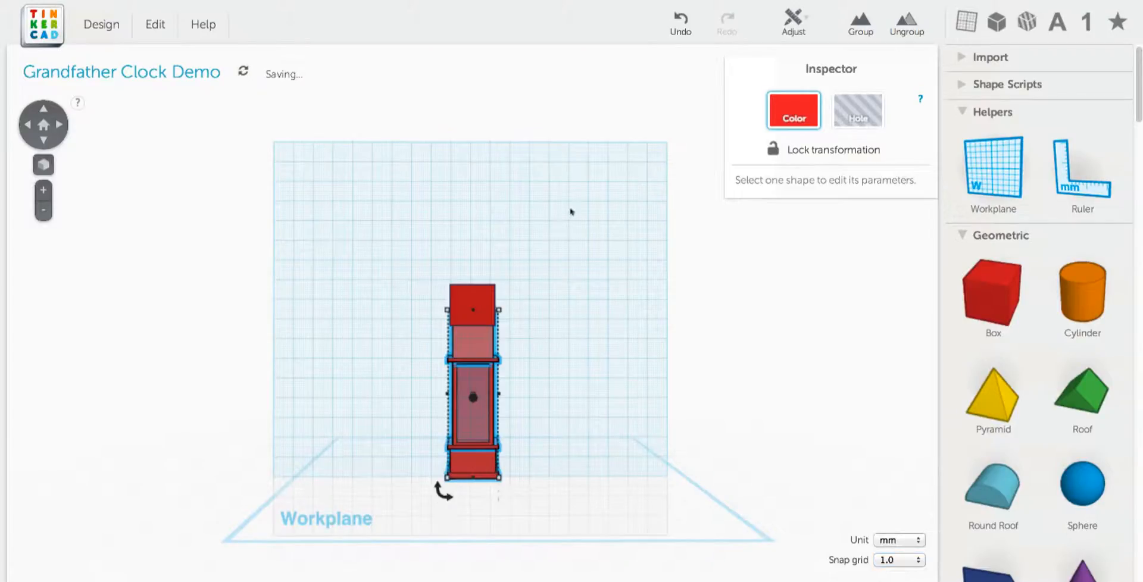
left_click(860, 24)
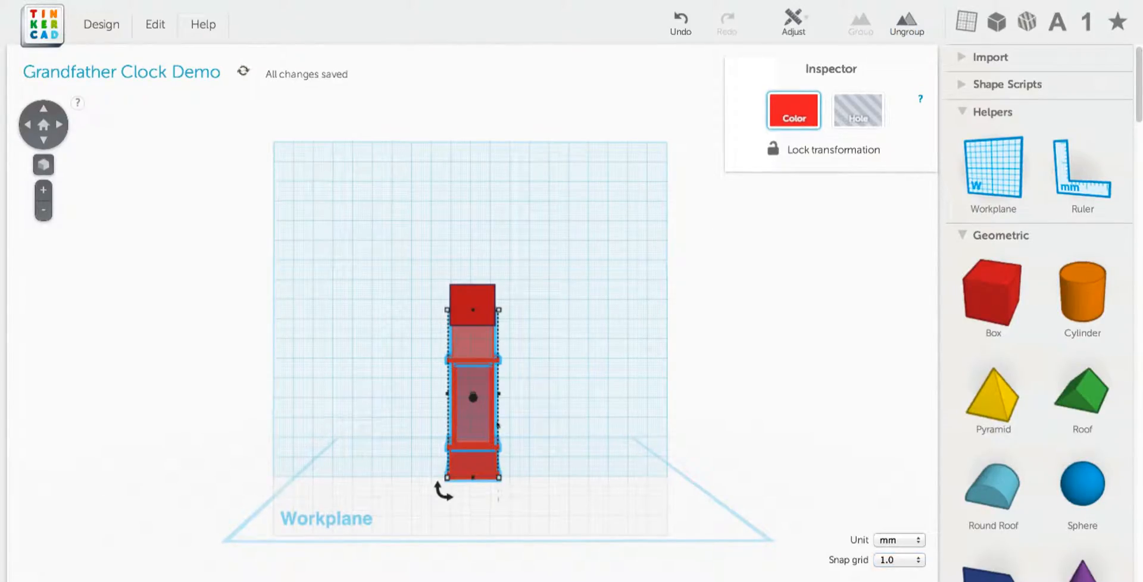
Align the front panel with the grouped clock body so both are centred side to side
scroll(496, 425, "up", 5)
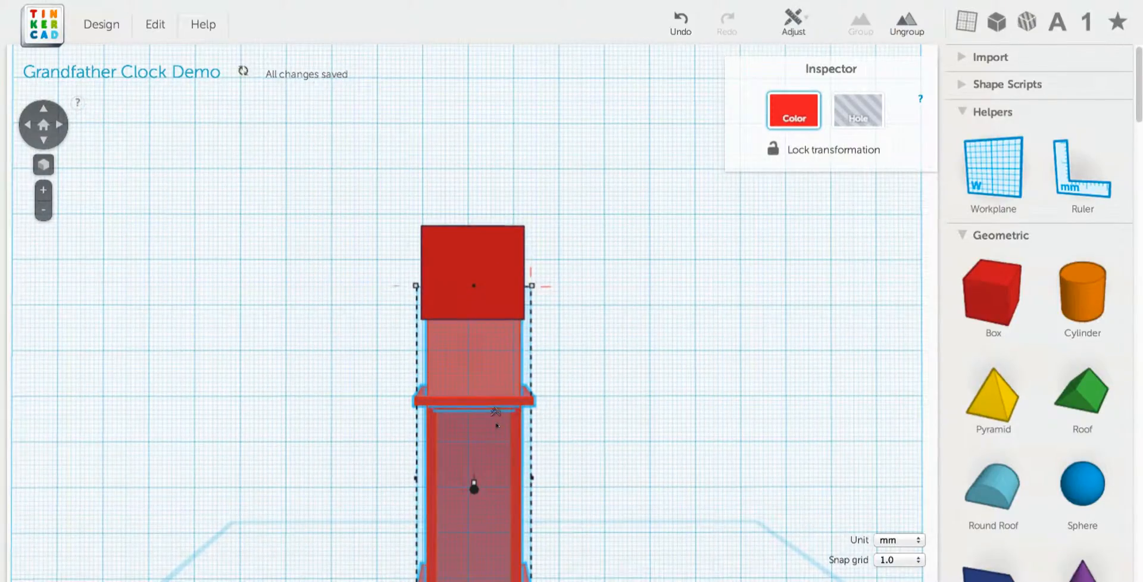
left_click(457, 255, "shift")
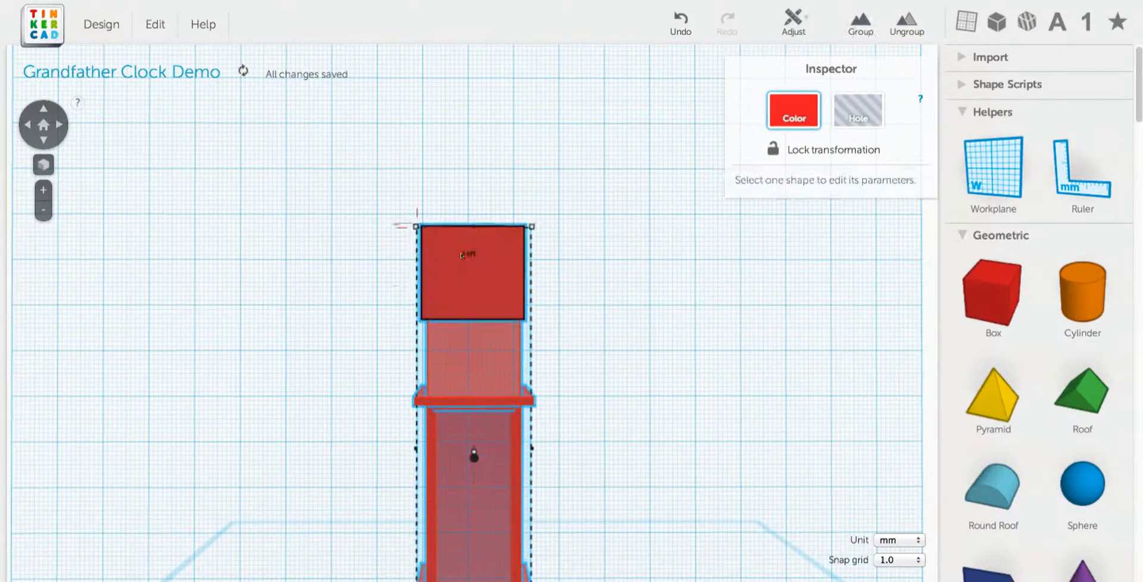
left_click(804, 24)
left_click(797, 59)
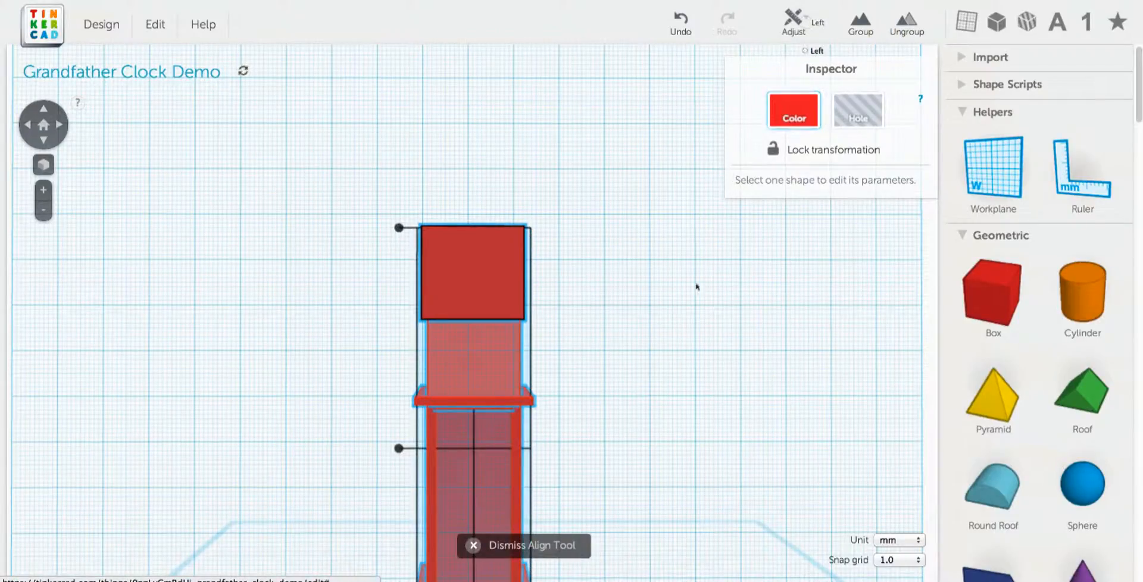
middle_click_drag(668, 299, 670, 260)
scroll(581, 280, "down", 5)
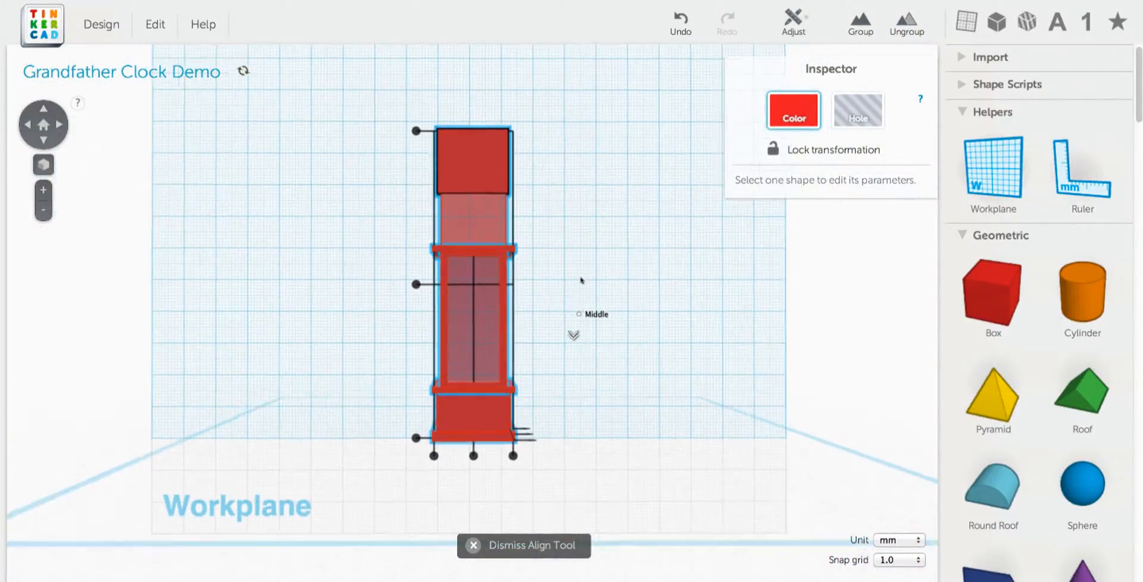
left_click(471, 405)
middle_click_drag(551, 261, 555, 341)
scroll(555, 341, "up", 1)
scroll(556, 342, "up", 5)
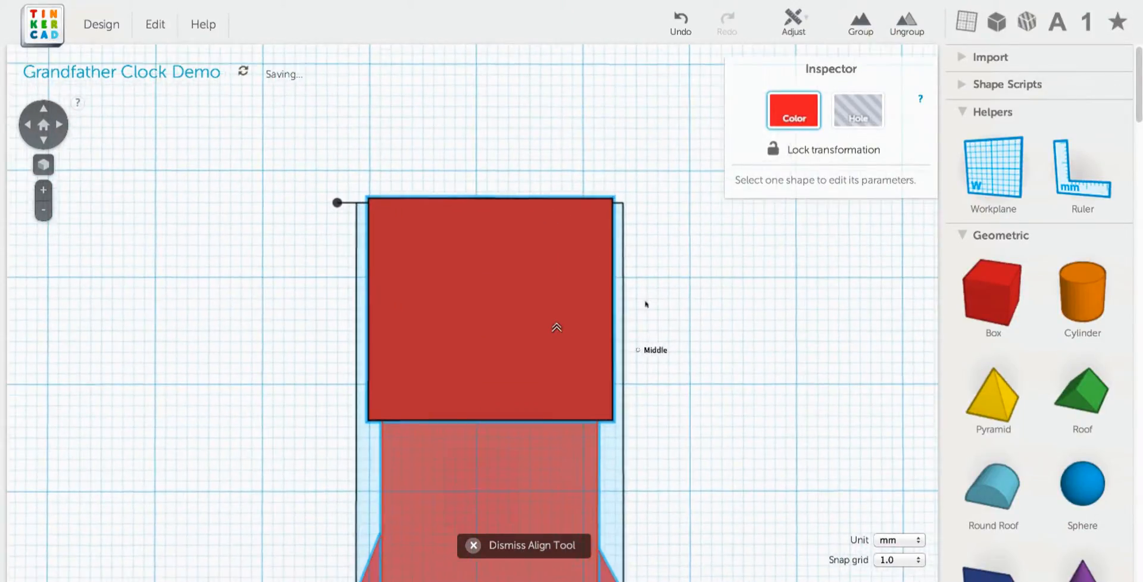
left_click(669, 331)
Reduce the front panel's height to a little over half, keeping its full width
left_click(489, 151)
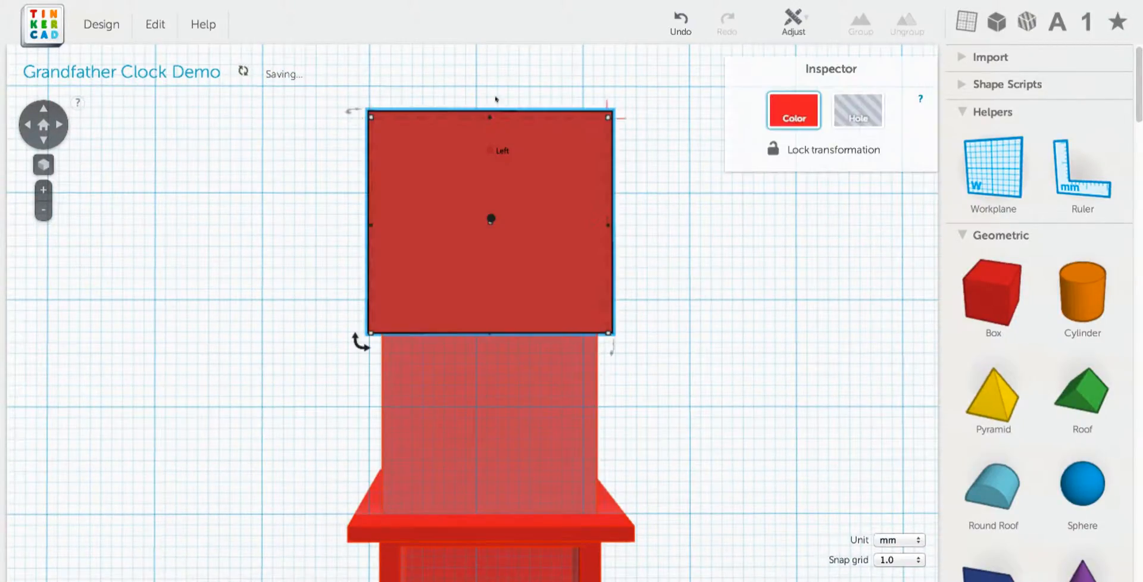
left_click_drag(491, 120, 480, 212)
mouse_move(672, 290)
middle_mouse_down()
mouse_move(659, 265)
mouse_move(667, 293)
middle_mouse_up()
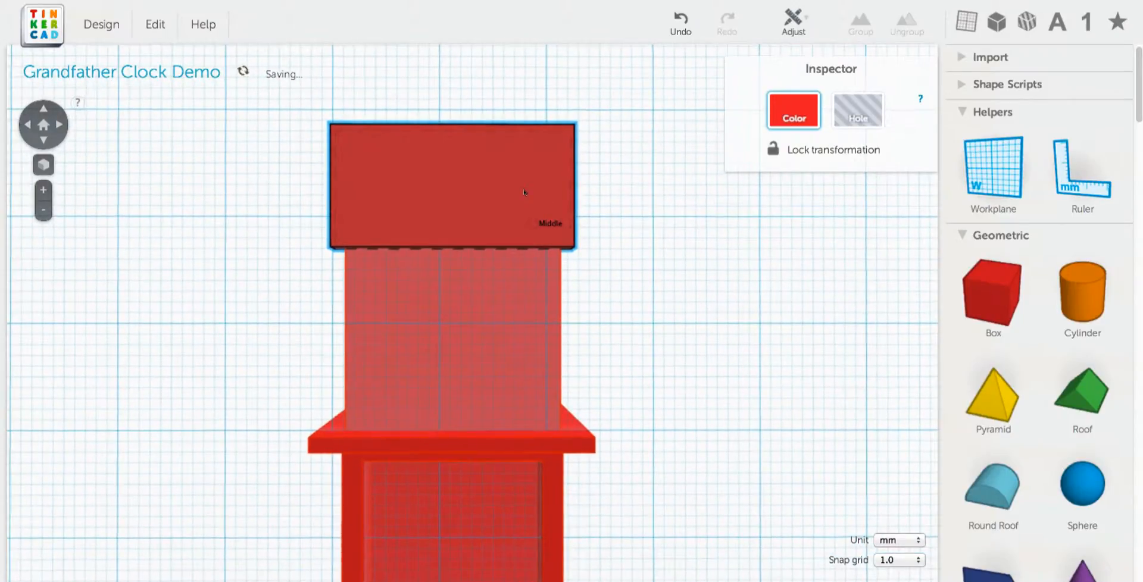
Add a cylinder on the upper box's front face below the panel and scale it down evenly to fit the face's width
left_click_drag(1082, 295, 449, 335)
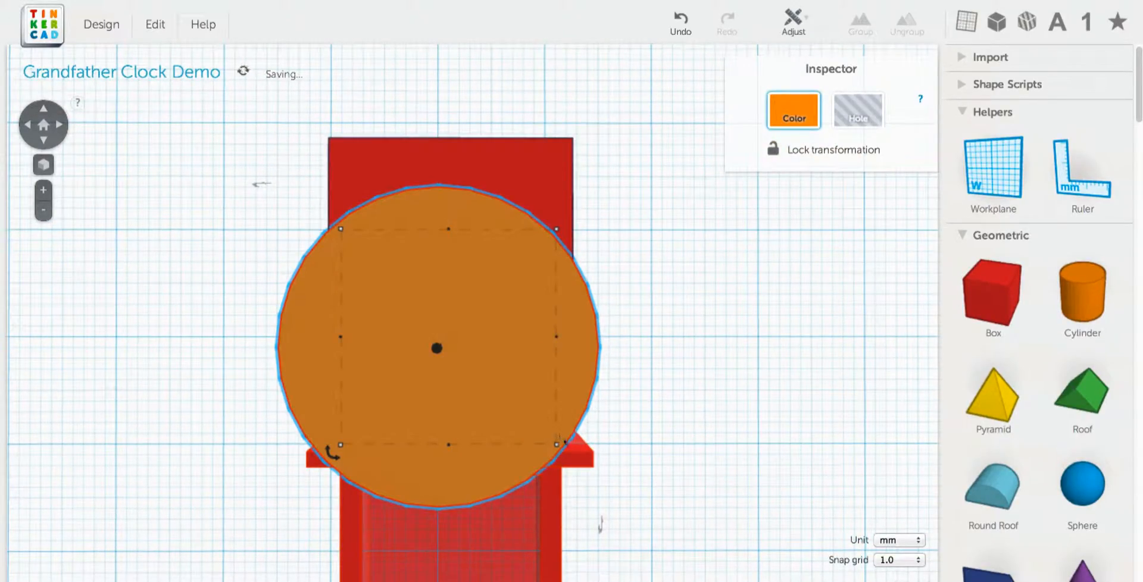
left_click_drag(558, 446, 523, 420)
left_click_drag(467, 364, 477, 342)
left_click_drag(538, 394, 478, 343, "alt+shift")
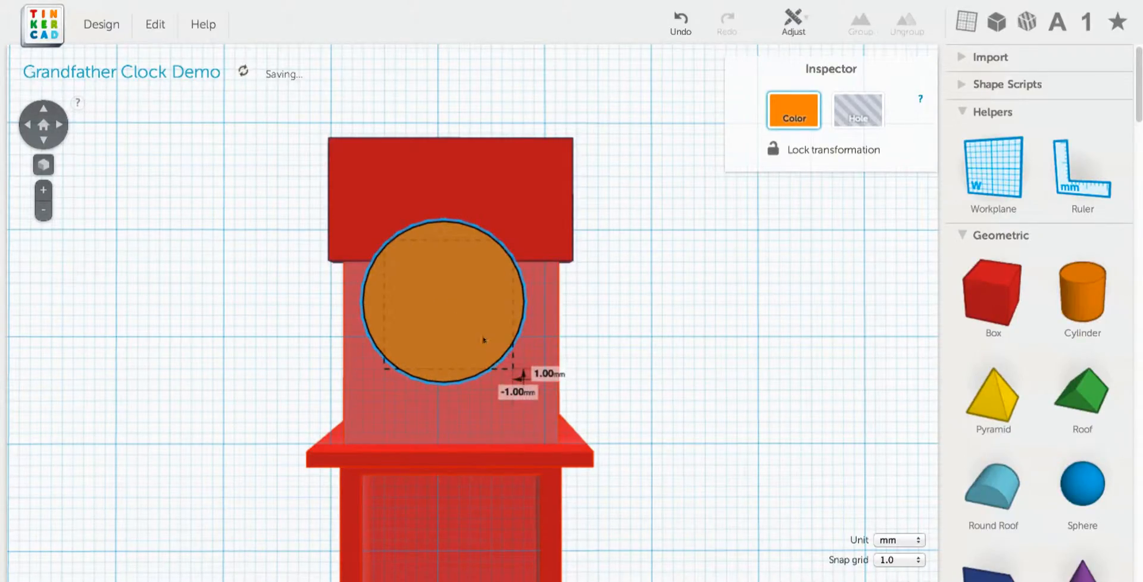
Nudge the cylinder sideways towards the centre of the clock and reduce how far it projects from the front face
key("Right")
key("Left")
key("Right")
scroll(485, 342, "up", 3)
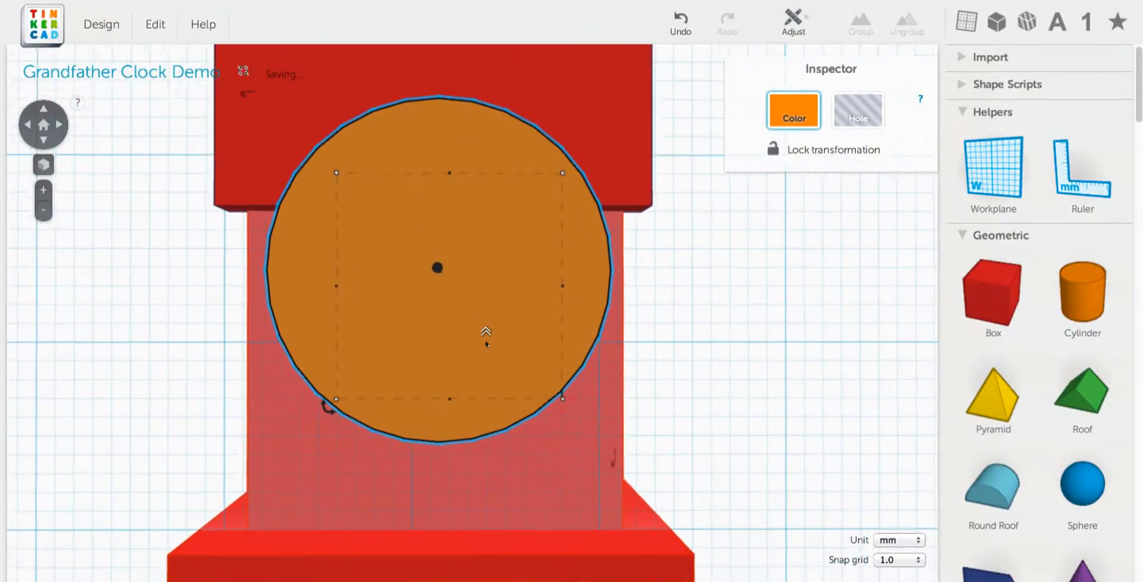
scroll(486, 331, "down", 3)
right_click_drag(484, 327, 617, 513)
left_click_drag(617, 513, 591, 475)
right_click_drag(669, 484, 671, 520)
Align the cylinder, front panel and clock body to a common centre from side to side
scroll(655, 514, "down", 3)
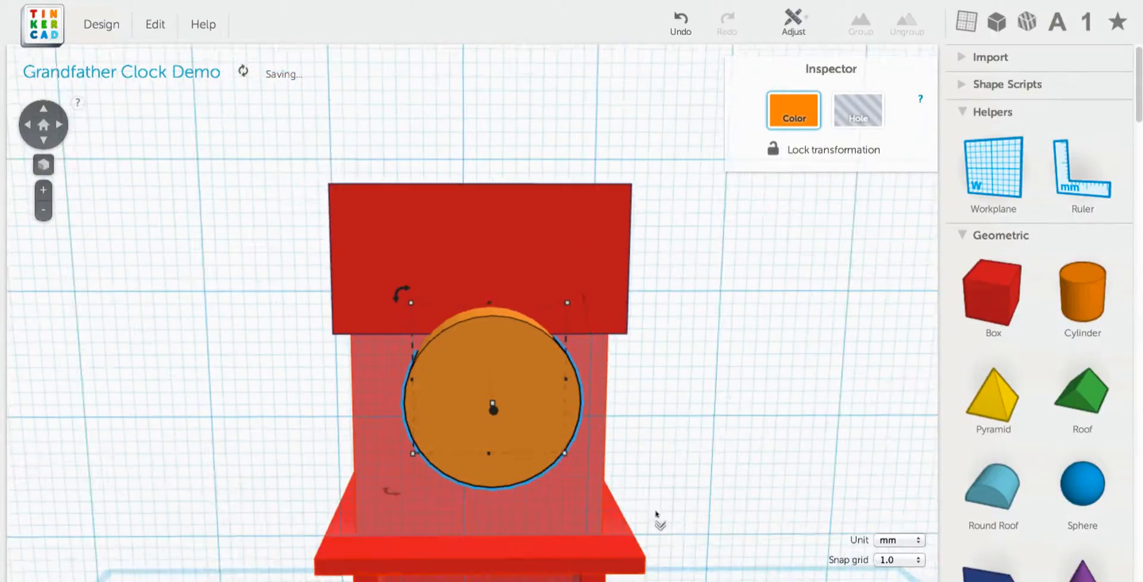
scroll(485, 332, "down", 2)
left_click(406, 400, "shift")
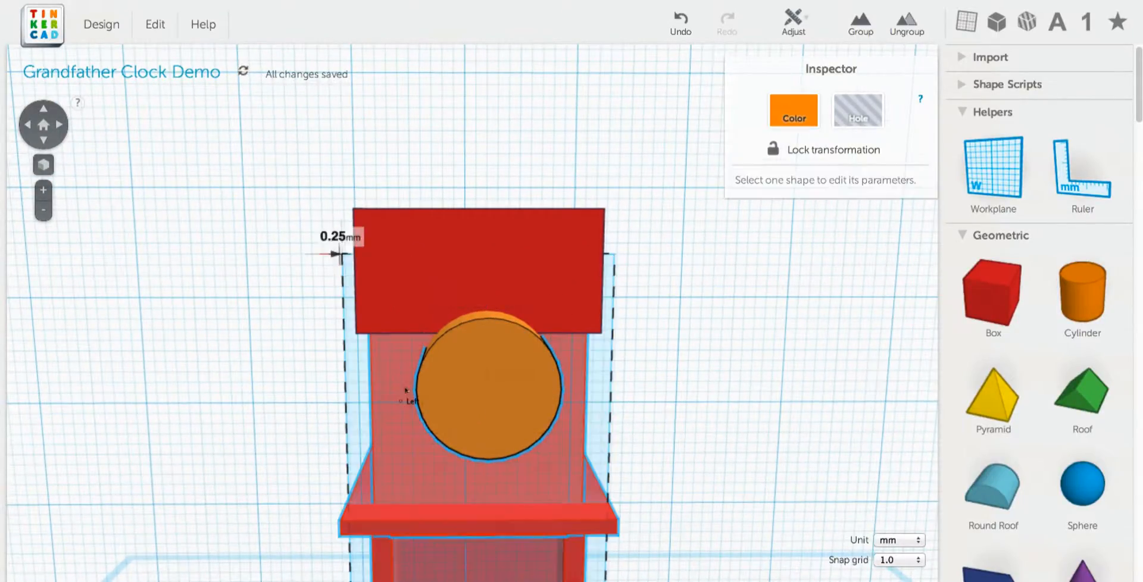
left_click(452, 272, "shift")
left_click(793, 23)
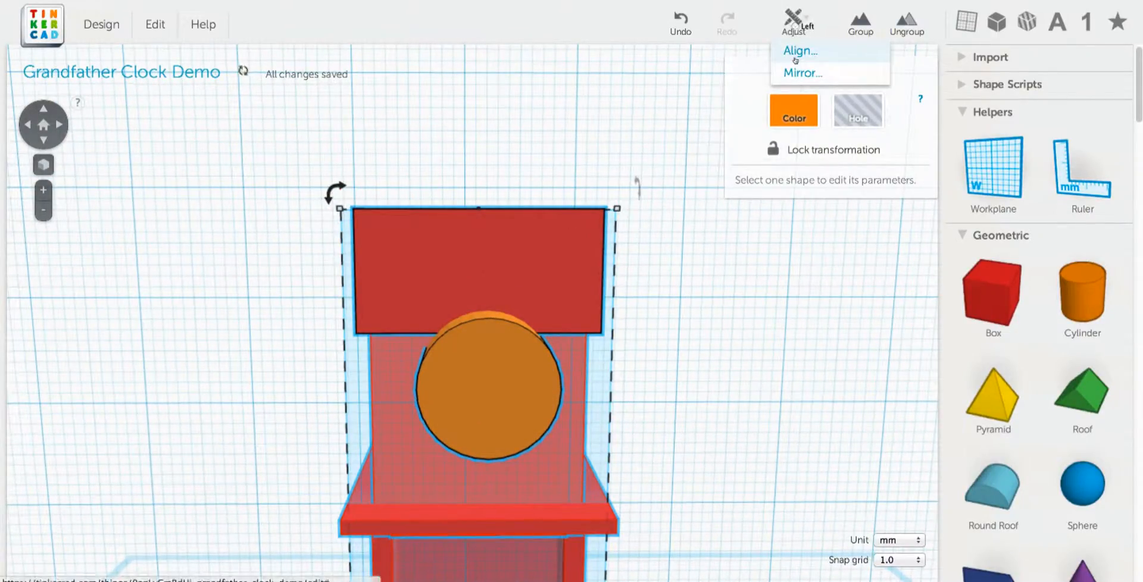
left_click(795, 47)
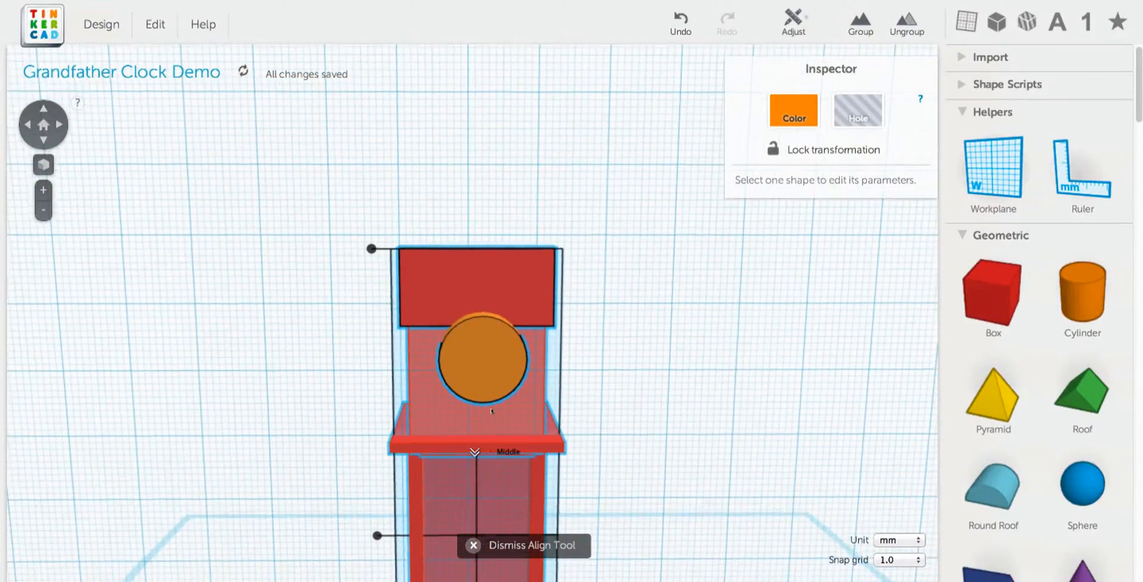
middle_click_drag(492, 446, 495, 319)
middle_click_drag(491, 471, 491, 421)
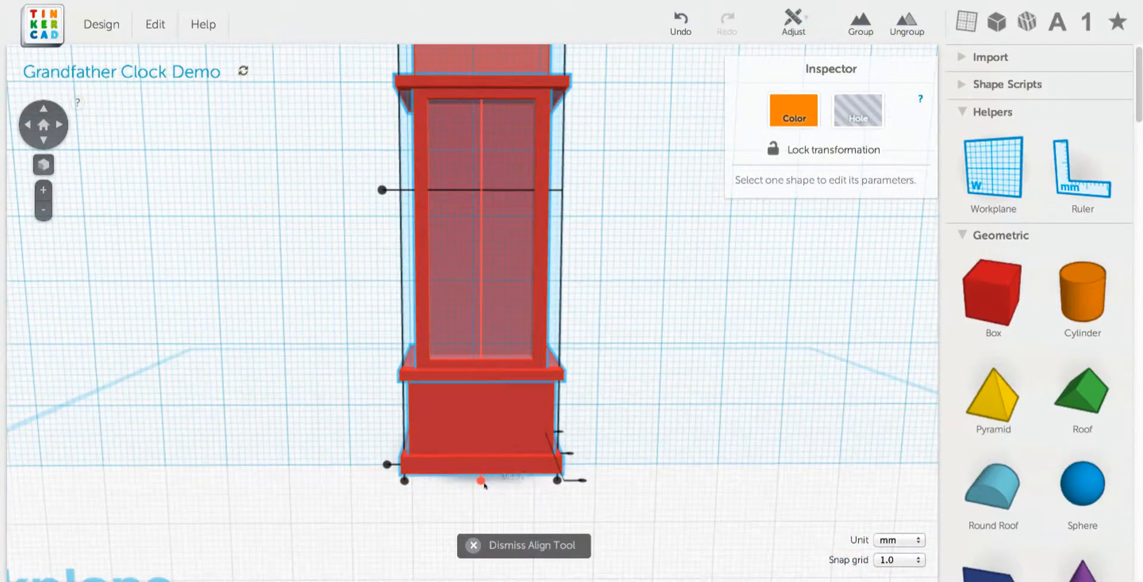
scroll(506, 306, "down", 3)
scroll(508, 321, "up", 5)
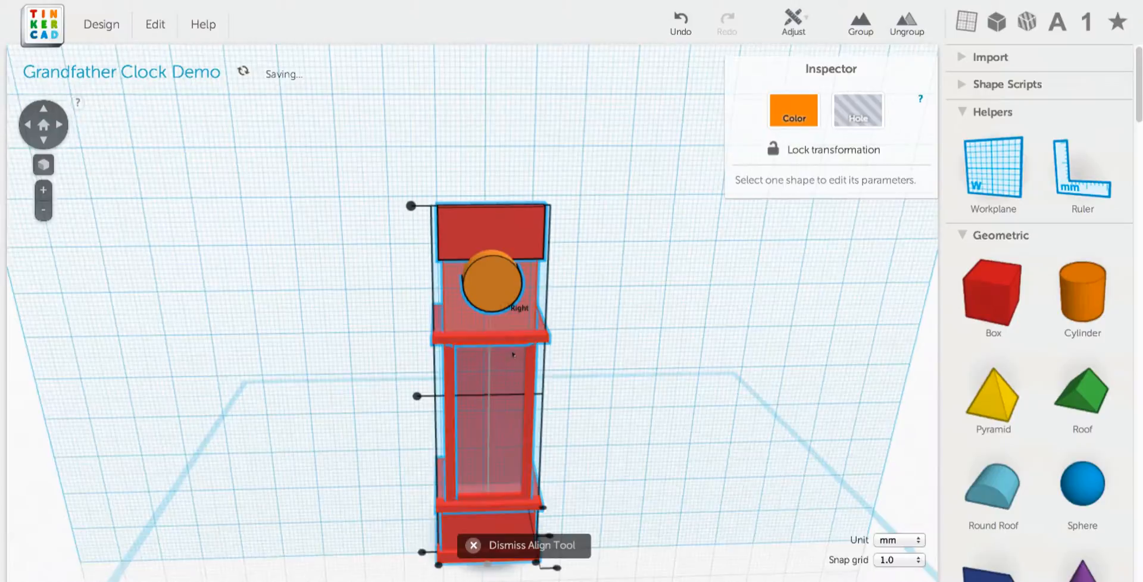
Raise the cylinder by two grid steps on the front face so it overlaps the lower edge of the front panel
right_click_drag(511, 341, 529, 369)
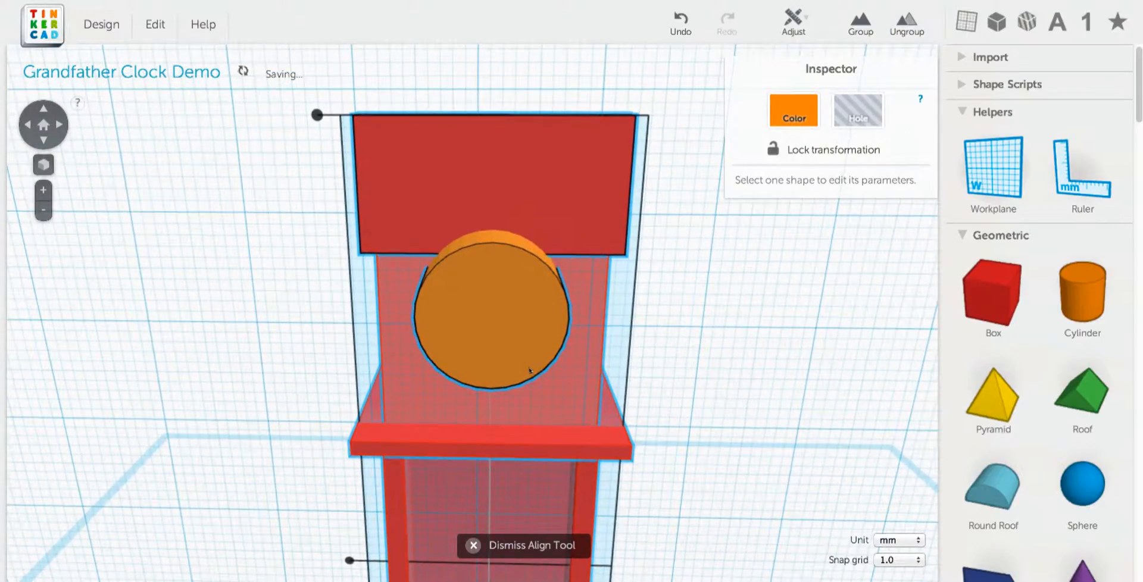
scroll(532, 377, "up", 3)
scroll(536, 383, "down", 3)
middle_click_drag(515, 374, 513, 415)
mouse_move(513, 414)
right_mouse_down()
mouse_move(523, 365)
mouse_move(523, 388)
mouse_move(510, 395)
mouse_move(521, 418)
right_mouse_up()
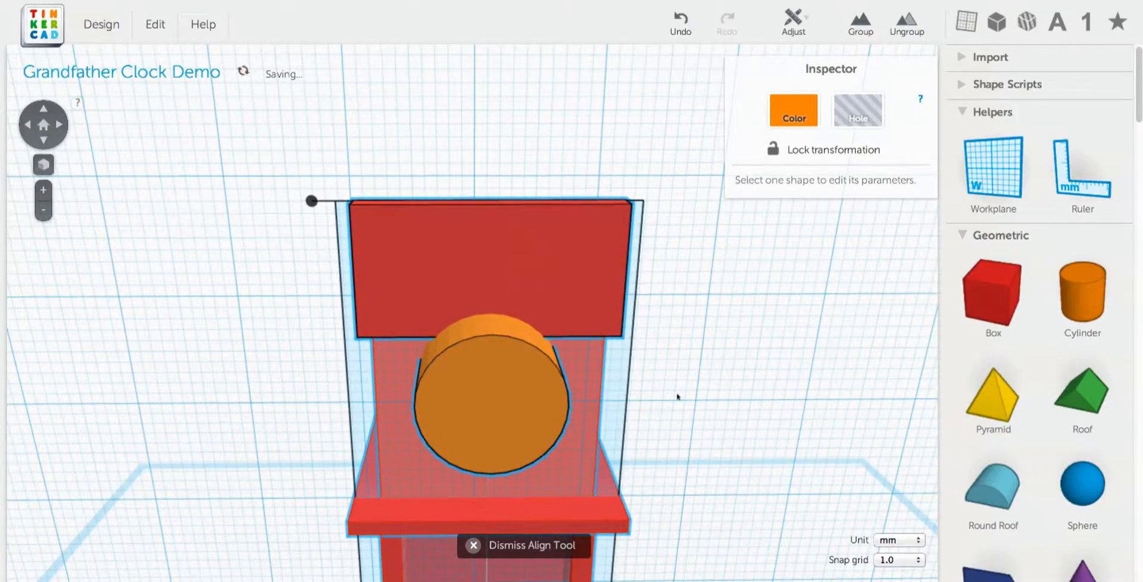
right_click_drag(685, 425, 689, 409)
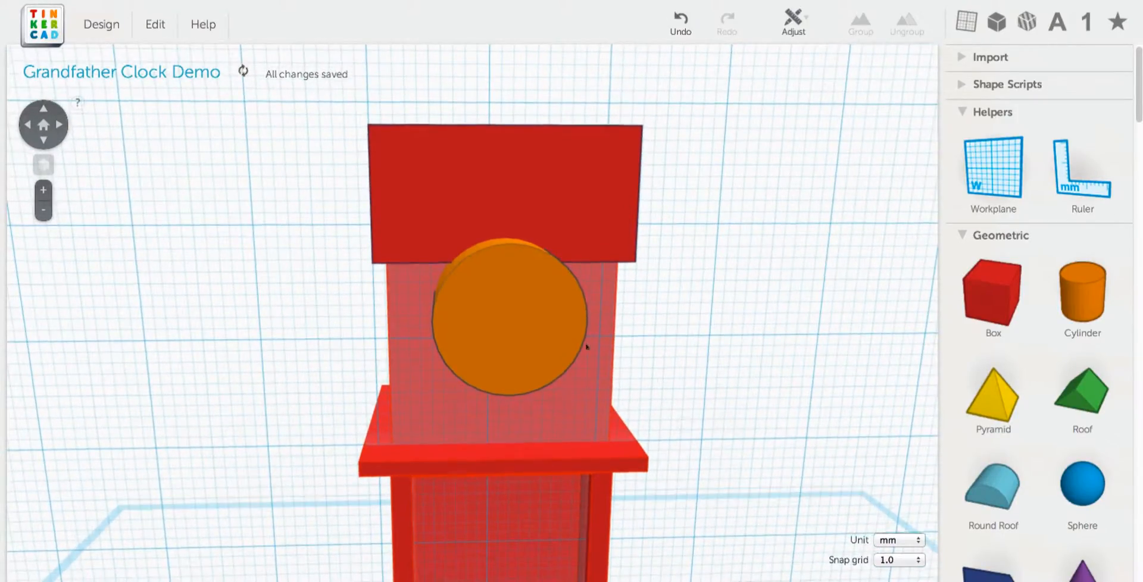
left_click(545, 320)
key("Up")
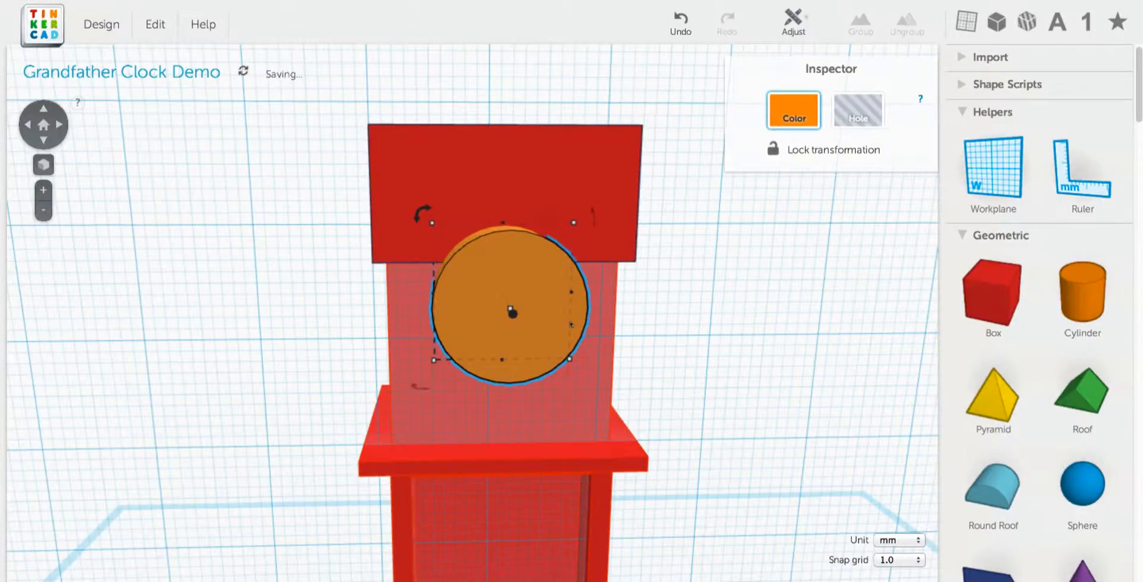
key("Up")
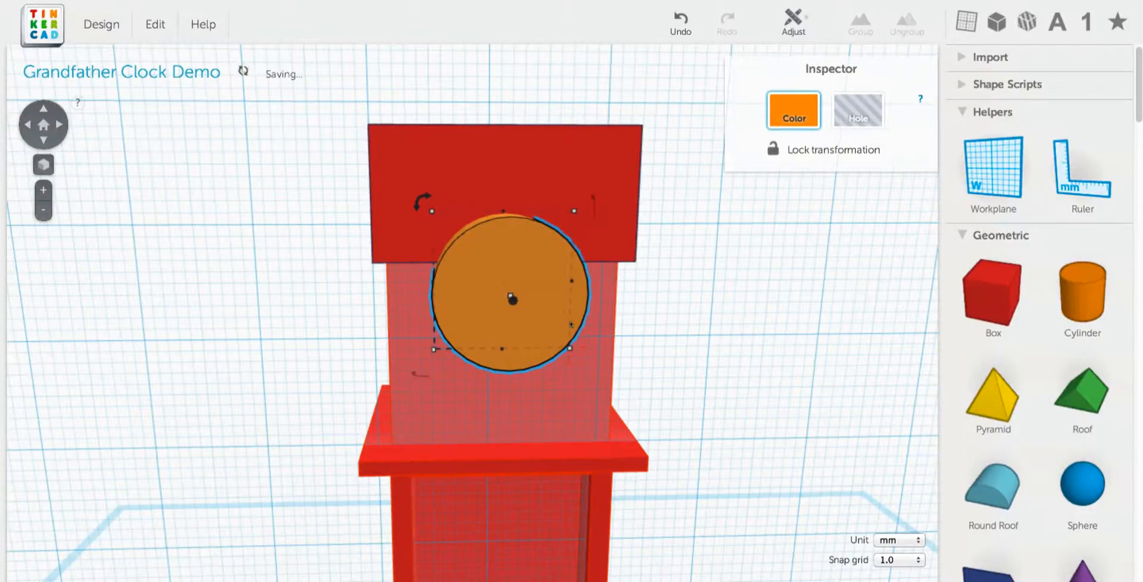
Turn the cylinder into a hole and cut it out of the front panel's lower edge as an arch
right_click_drag(709, 331, 682, 334)
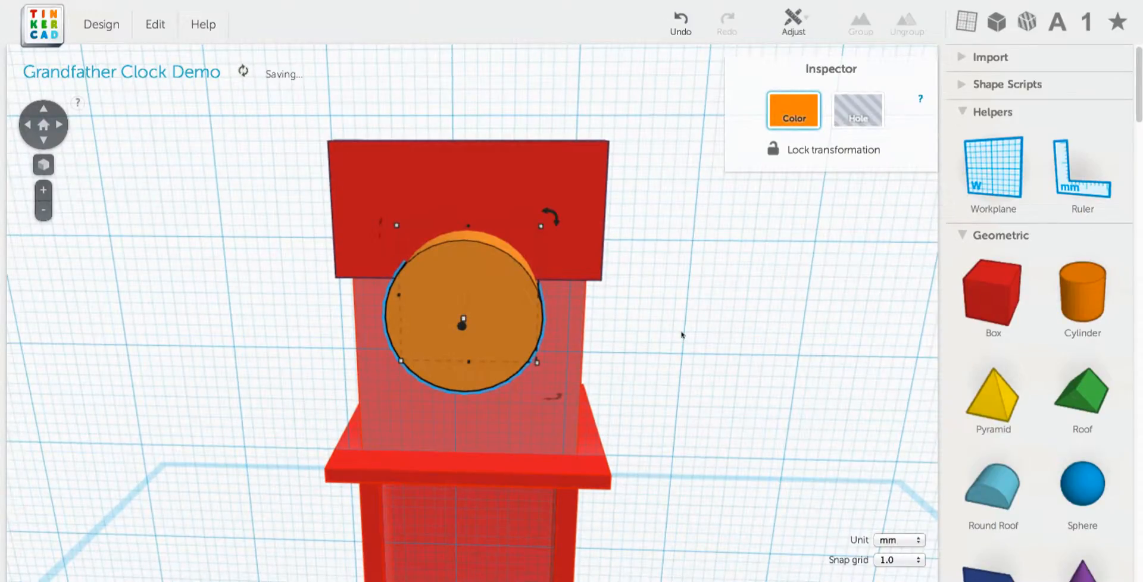
key("Up")
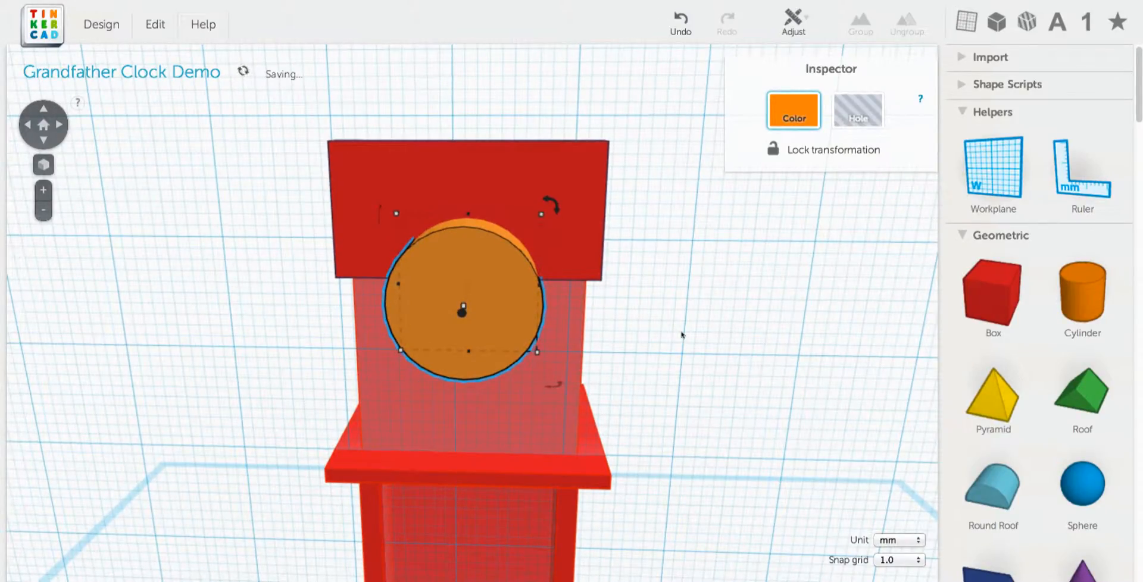
key("Down")
mouse_move(578, 384)
right_mouse_down()
mouse_move(576, 370)
mouse_move(574, 398)
mouse_move(583, 394)
right_mouse_up()
left_click(850, 119)
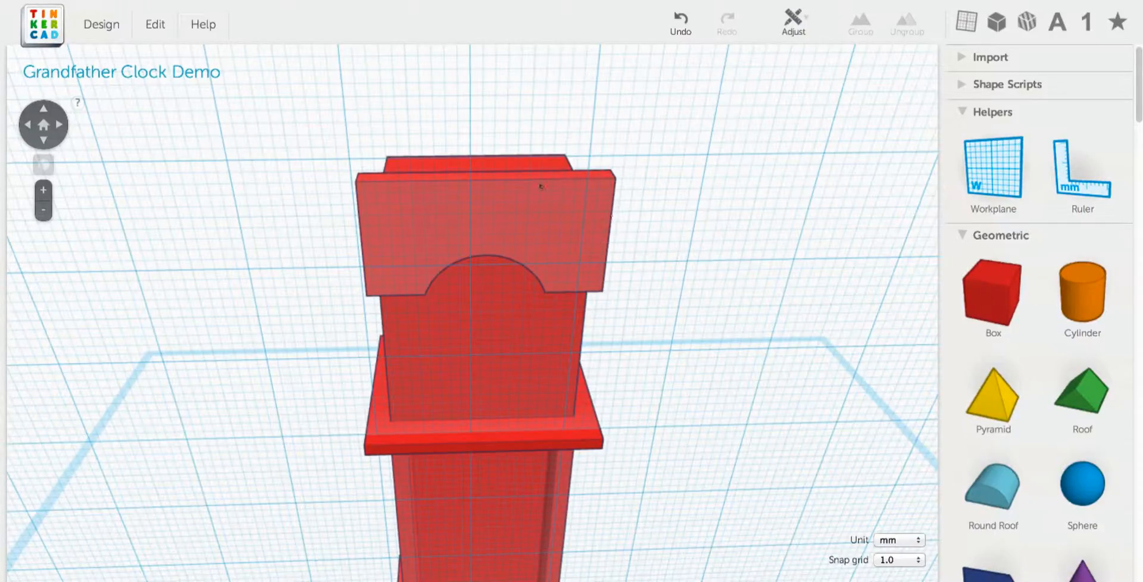
Add a cylinder on the front panel's upper right corner and scale it down evenly to about 12 mm in diameter
left_click_drag(1082, 292, 619, 185)
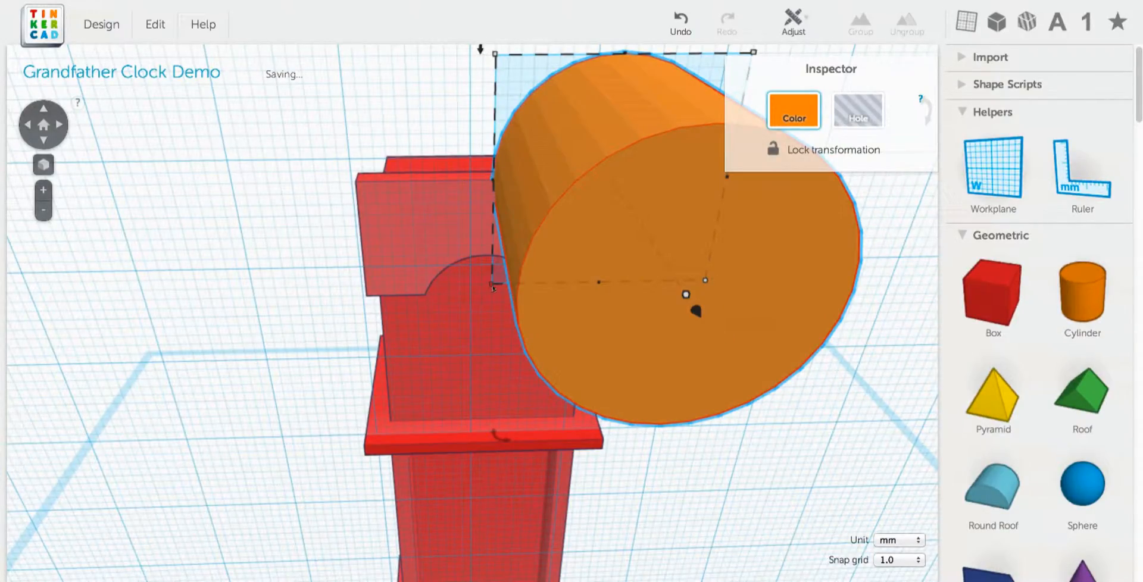
mouse_move(493, 288)
left_click_drag(493, 287, 587, 221)
right_click_drag(660, 308, 658, 304)
middle_click_drag(655, 309, 660, 334)
left_click_drag(598, 175, 612, 189)
middle_click_drag(629, 359, 623, 410)
right_click_drag(660, 449, 640, 291)
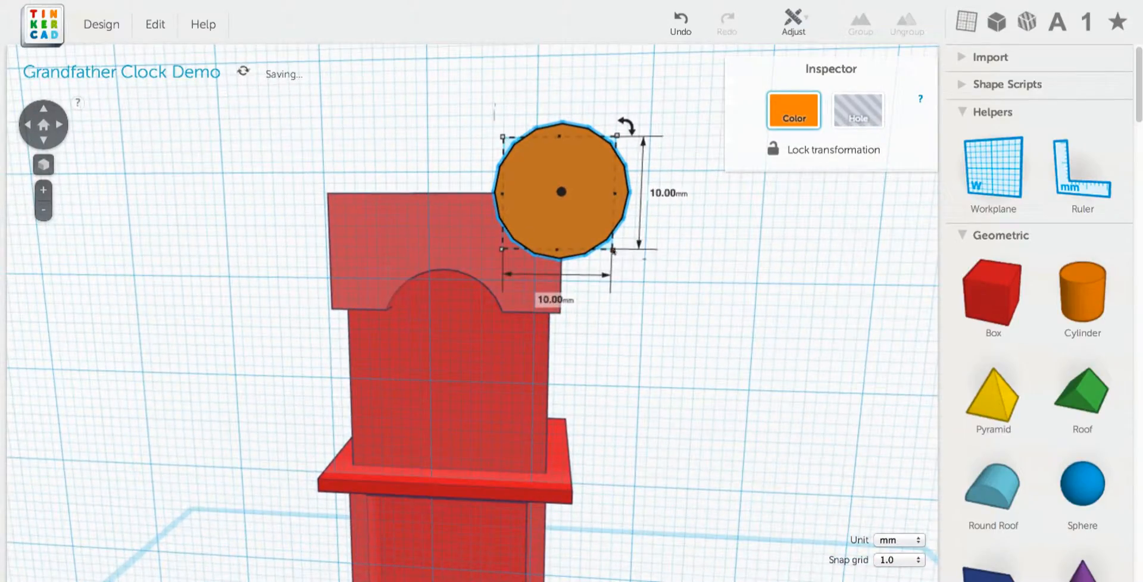
middle_click_drag(658, 357, 673, 365)
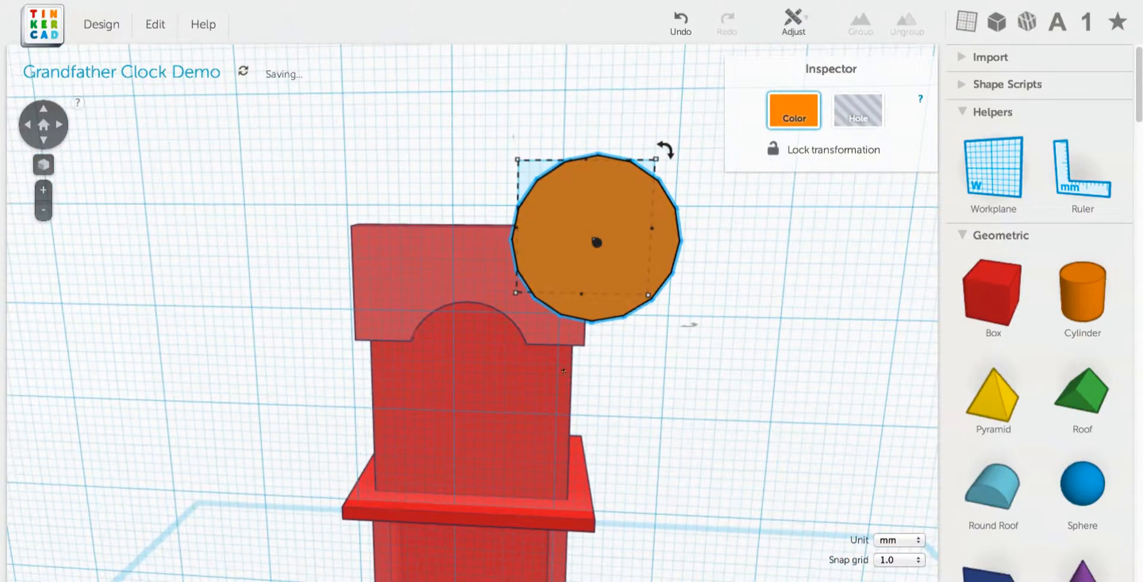
right_click_drag(609, 249, 610, 327)
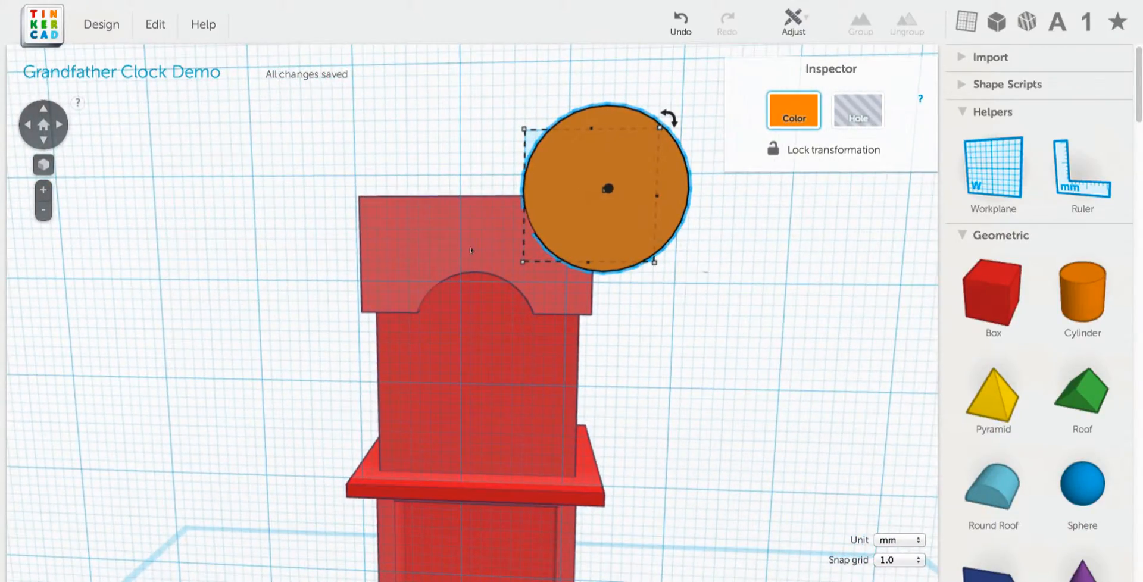
mouse_move(649, 338)
right_mouse_down()
mouse_move(650, 327)
mouse_move(652, 340)
right_mouse_up()
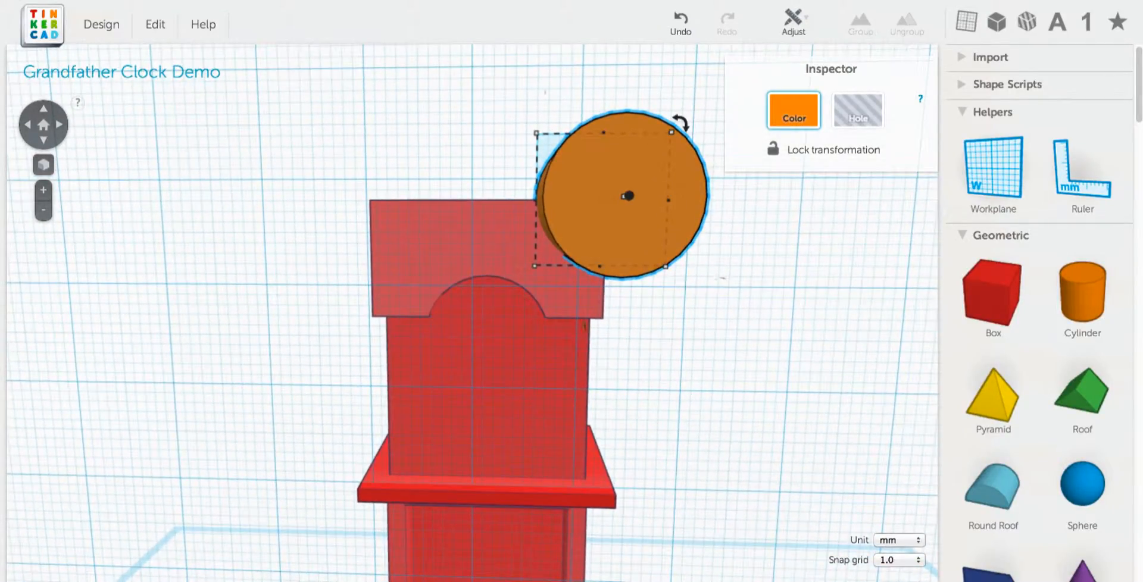
mouse_move(750, 440)
right_mouse_down()
mouse_move(732, 426)
mouse_move(757, 442)
right_mouse_up()
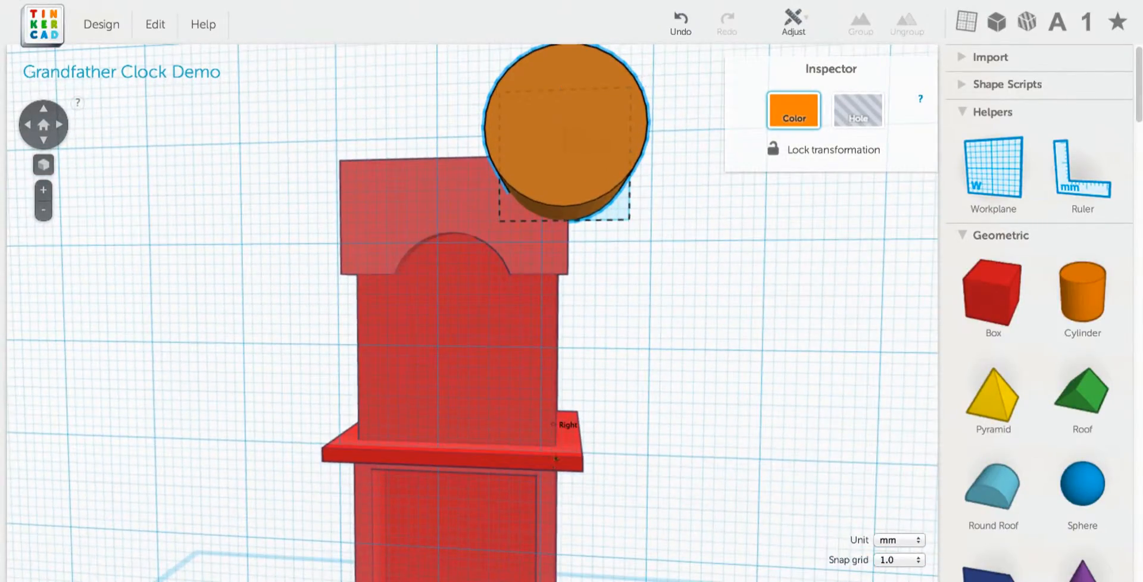
Return the workplane from the front panel to the ground plane
right_click_drag(556, 458, 533, 537)
key("w")
left_click(542, 533)
middle_click_drag(736, 505, 736, 446)
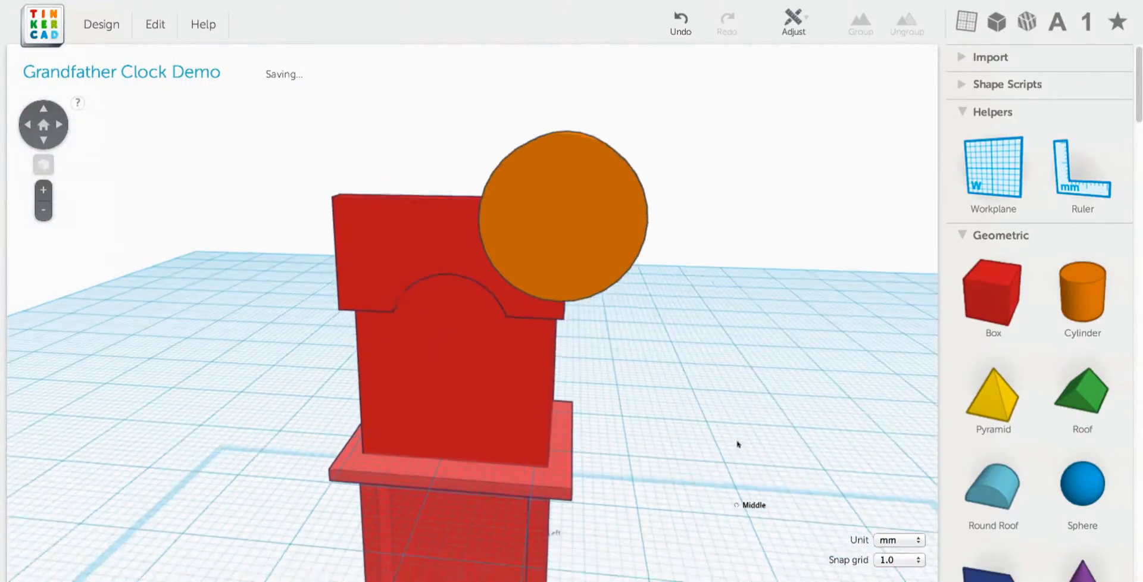
Place a ruler on the ground to the right of the clock and flip its direction
left_click(1071, 189)
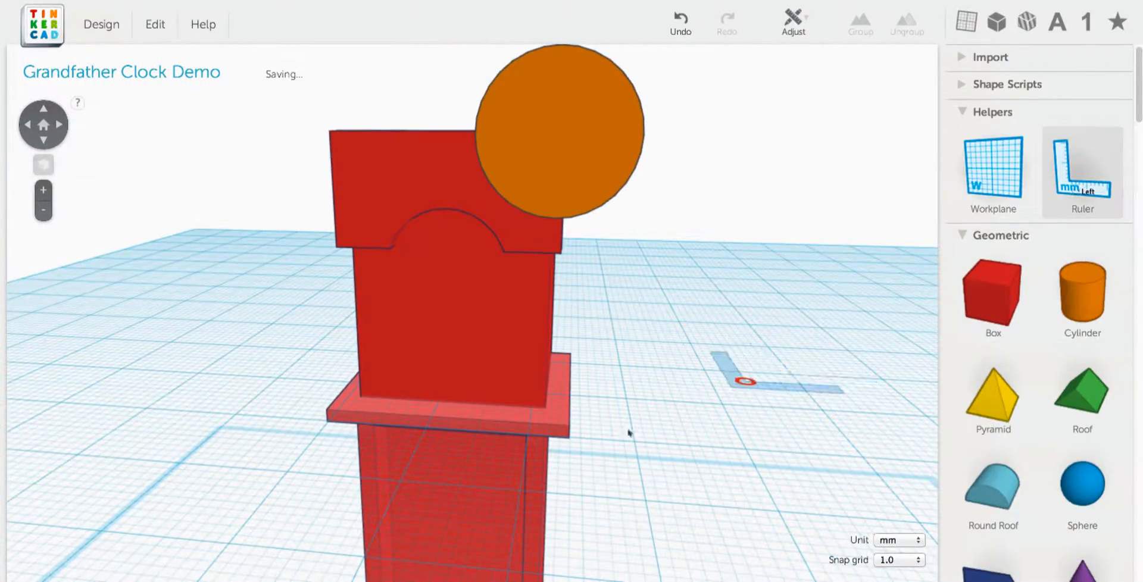
left_click(253, 463)
right_click_drag(547, 436, 548, 446)
middle_click_drag(548, 446, 592, 357)
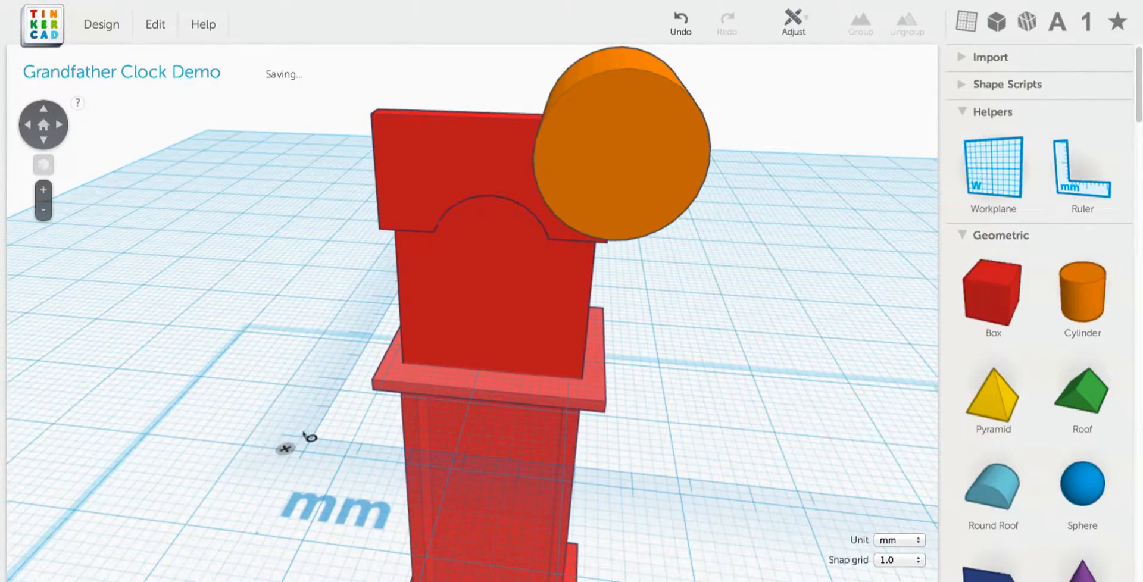
left_click_drag(309, 438, 729, 457)
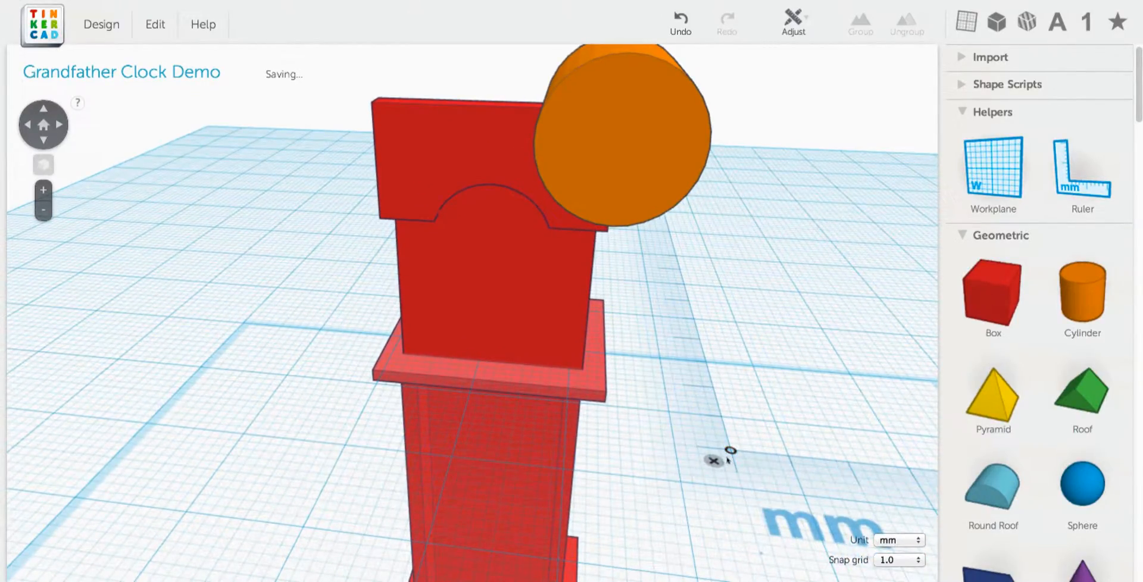
left_click(731, 450)
Set the front panel's sideways distance from the ruler origin to 22 mm
left_click(660, 103)
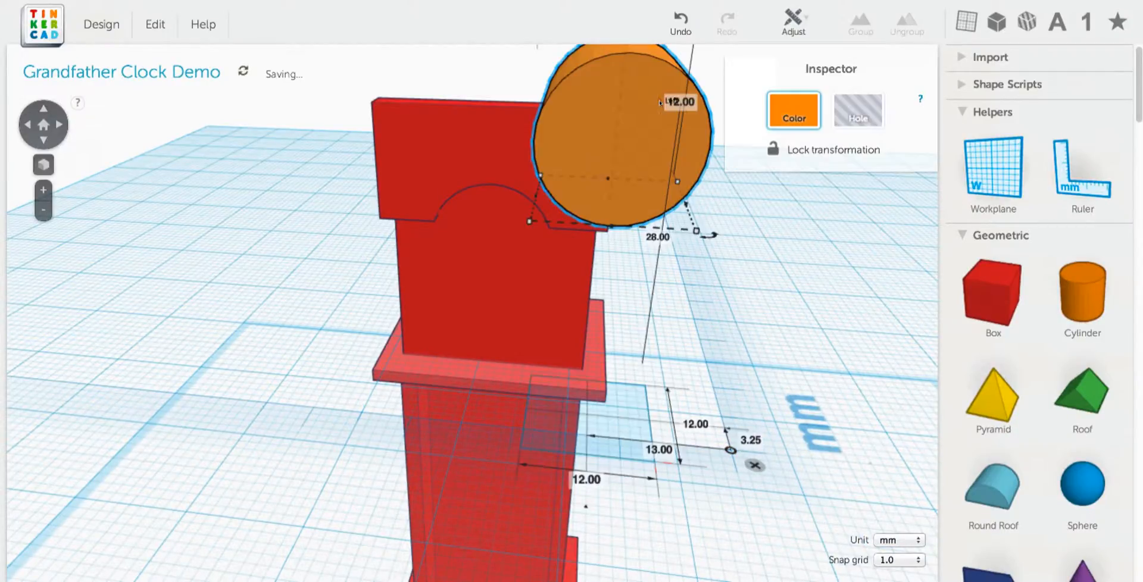
left_click(478, 152)
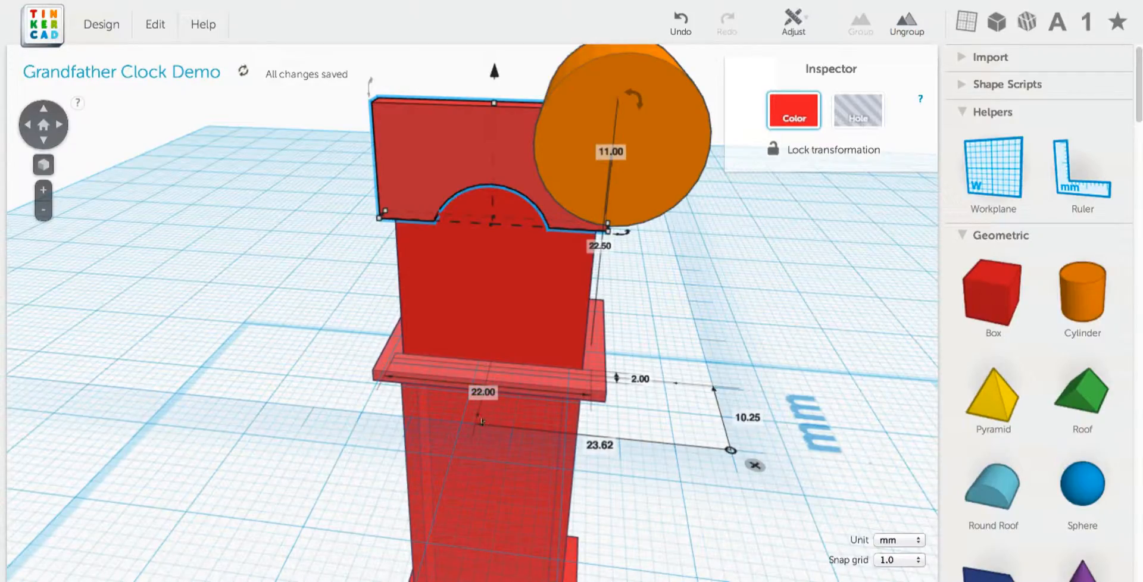
right_click_drag(478, 421, 465, 457)
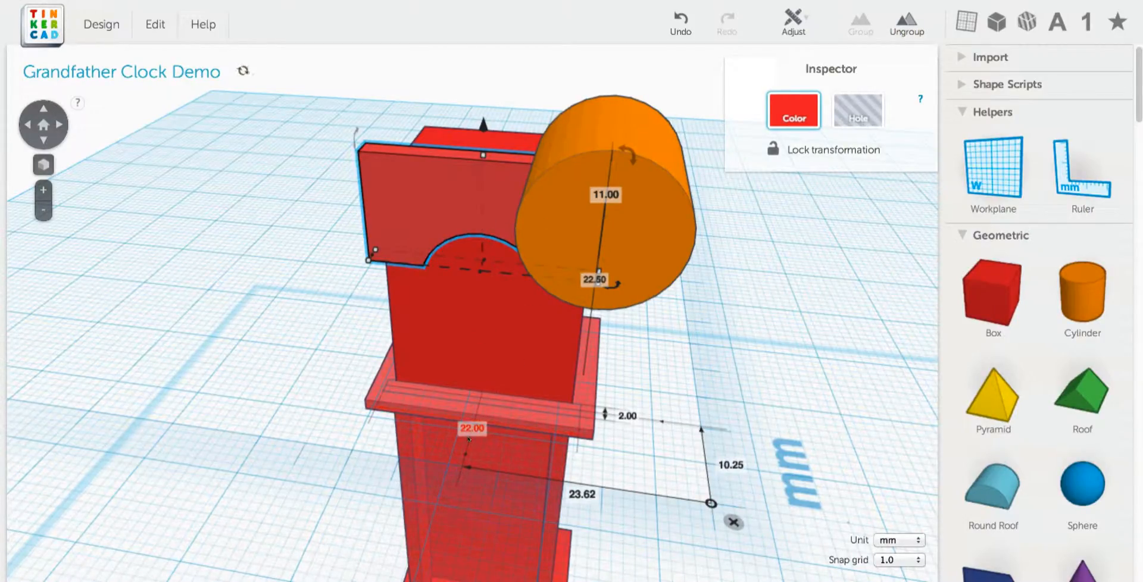
right_click_drag(585, 499, 591, 487)
left_click(593, 483)
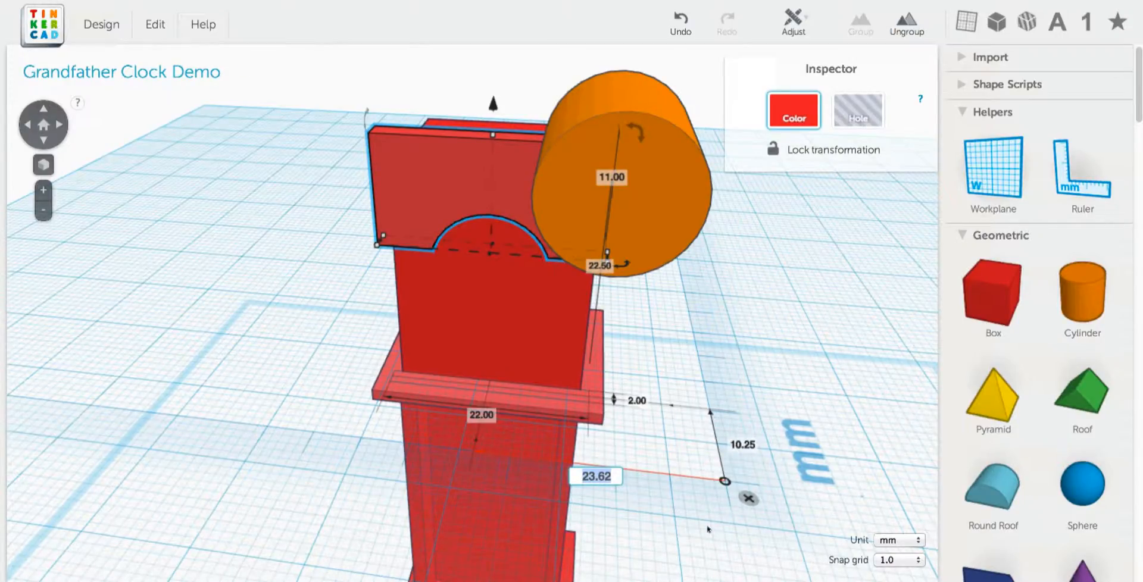
type("22")
key("Return")
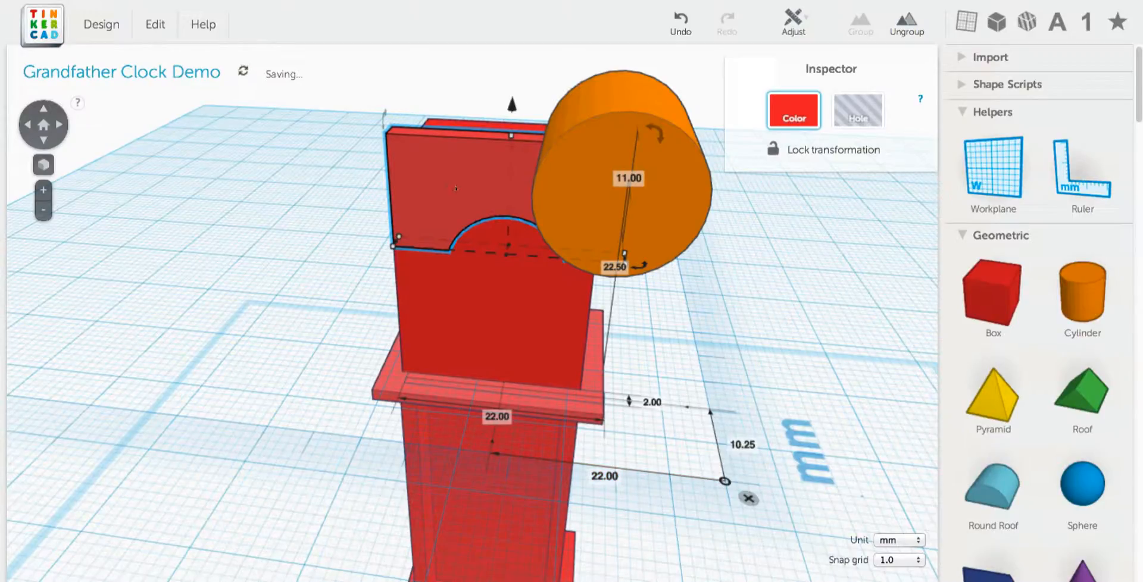
Set the orange cylinder's sideways distance from the ruler origin to 11 mm
left_click(675, 235)
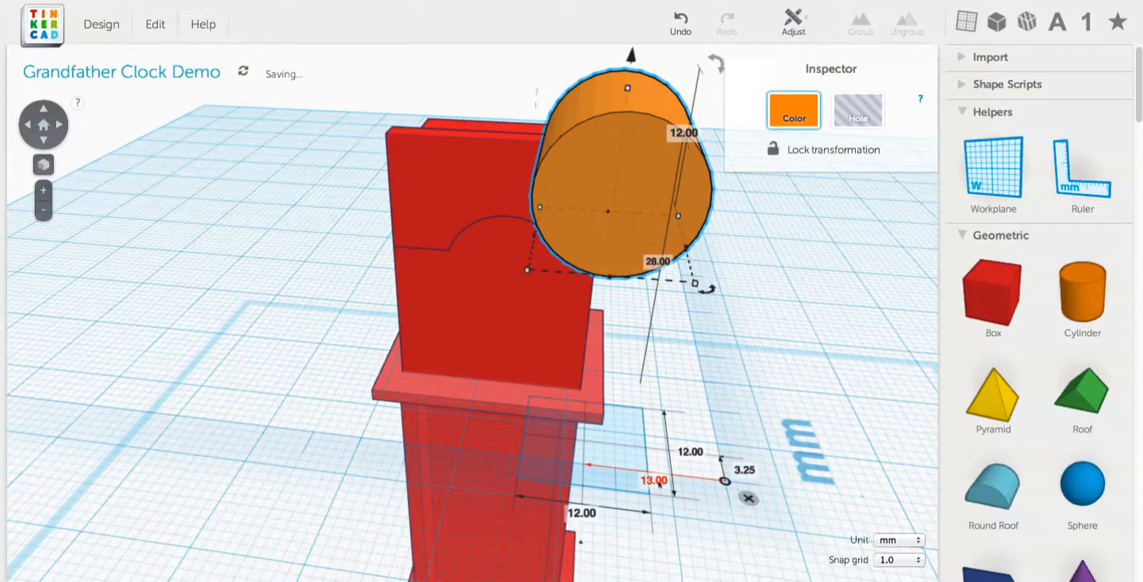
left_click(472, 199)
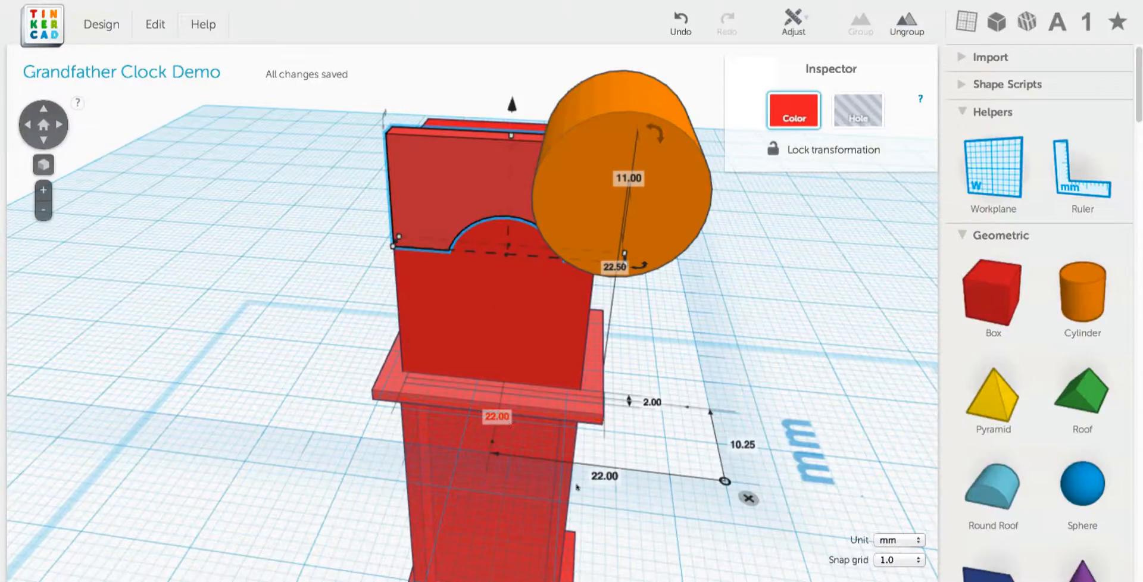
right_click_drag(607, 482, 620, 476)
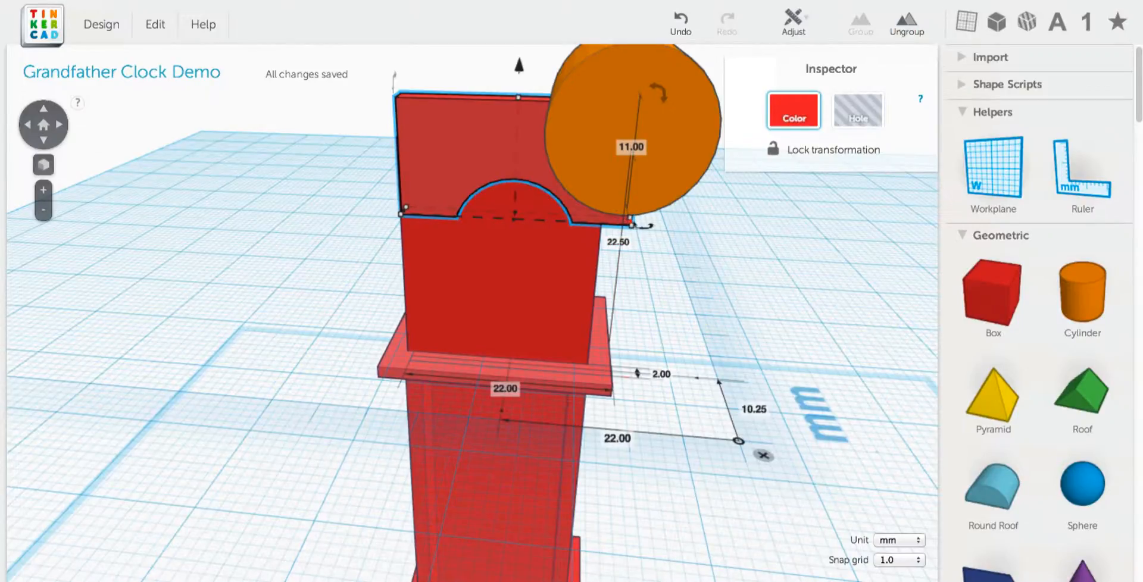
right_click_drag(684, 317, 676, 322)
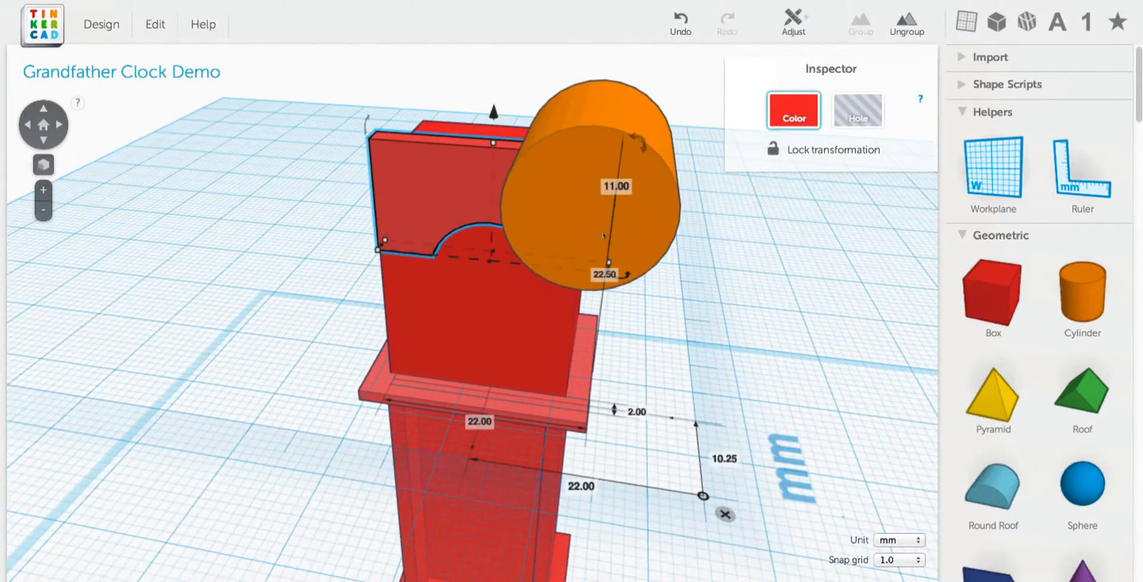
left_click(632, 224)
left_click(630, 496)
type("11")
key("Return")
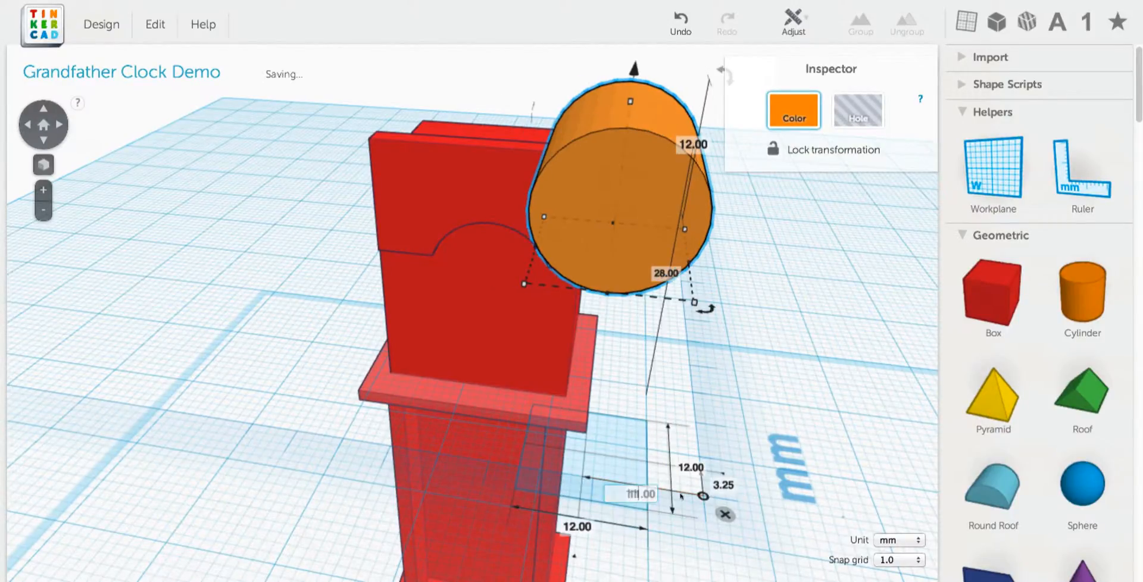
Duplicate the cylinder and place the copy over the front panel's opposite upper corner, 33 mm sideways from the ruler origin
right_click_drag(599, 335, 618, 311)
middle_click_drag(618, 310, 616, 348)
mouse_move(616, 337)
right_mouse_down()
mouse_move(619, 316)
mouse_move(613, 334)
right_mouse_up()
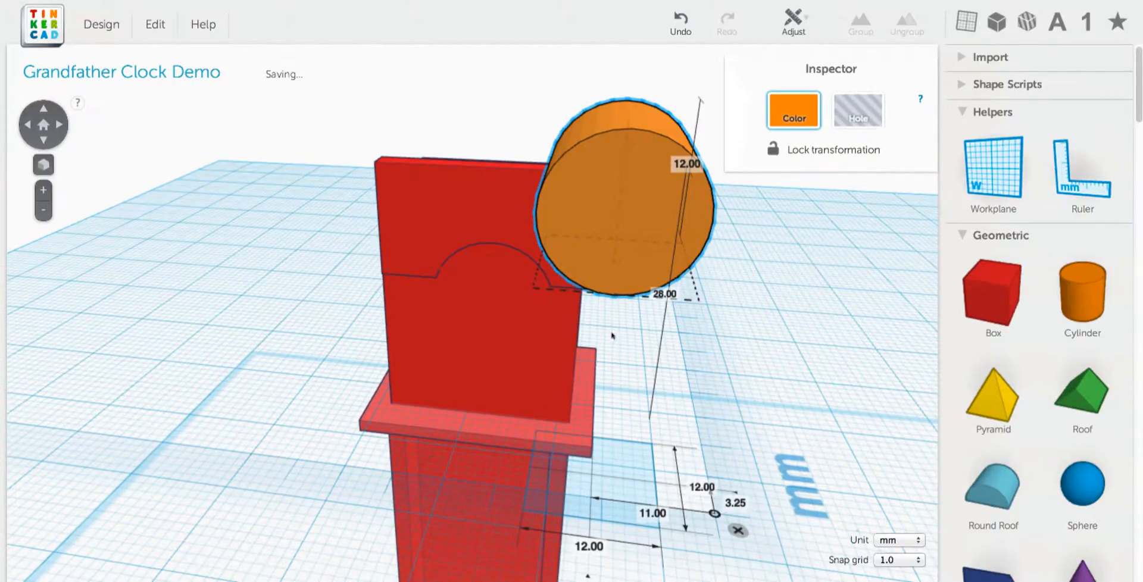
key("super+d")
left_click_drag(654, 195, 357, 173)
right_click_drag(469, 214, 471, 212)
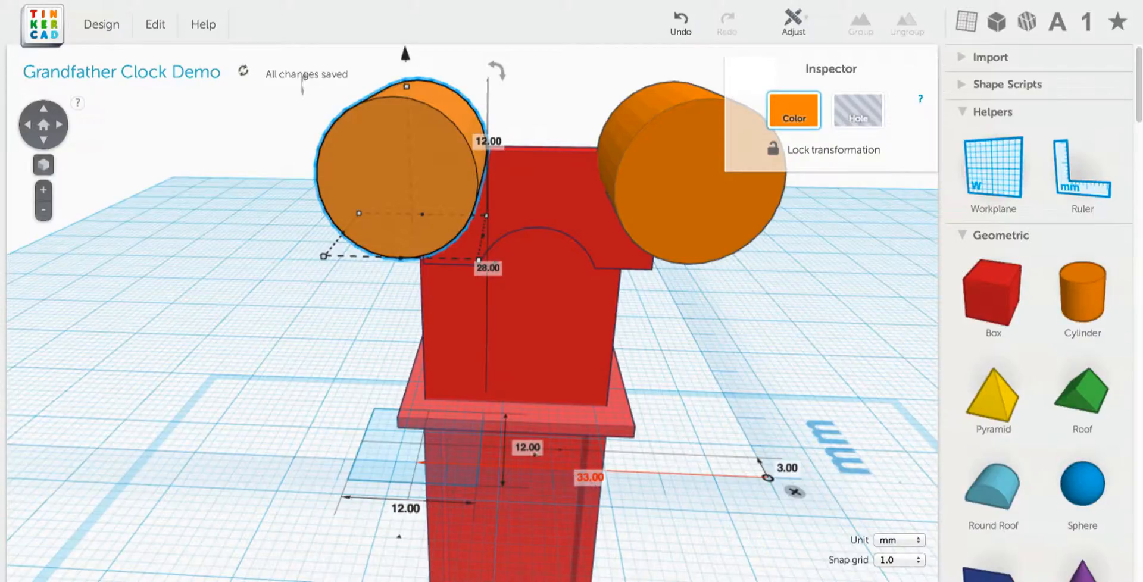
right_click_drag(302, 83, 277, 167)
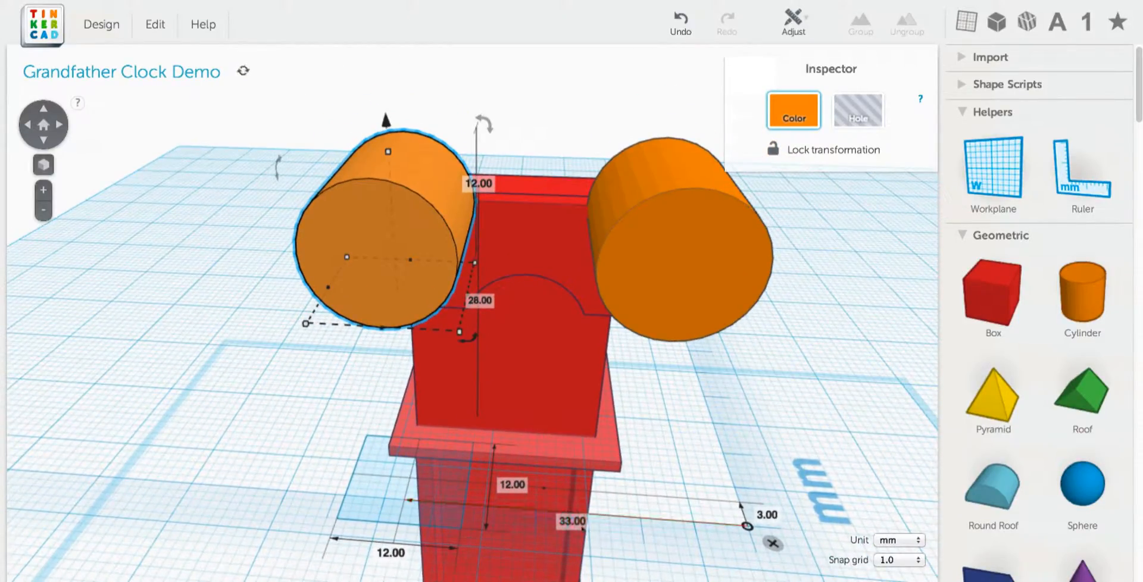
left_click(533, 259)
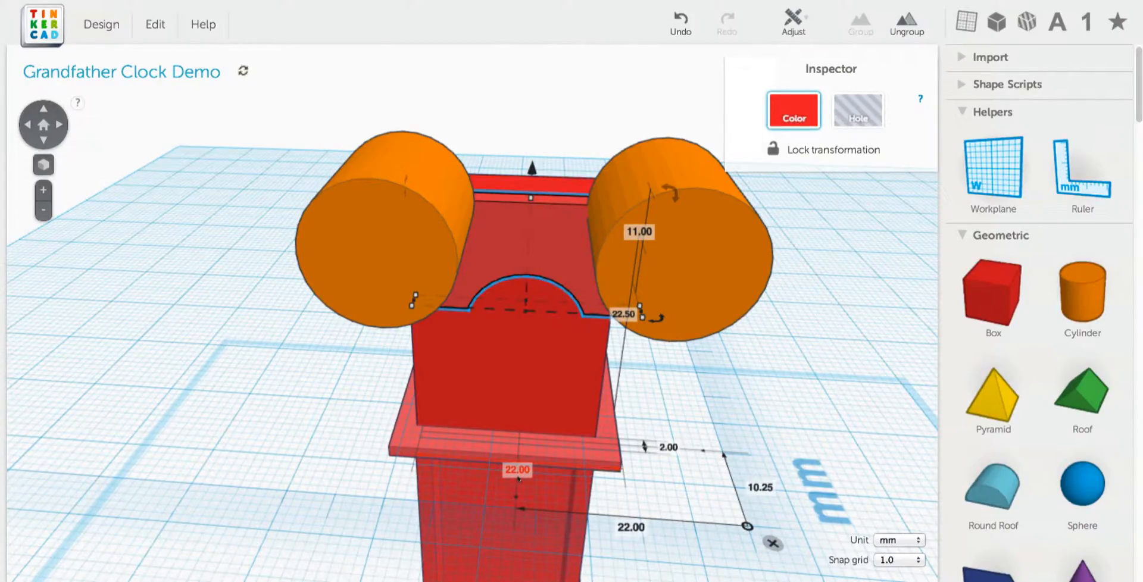
left_click(405, 210)
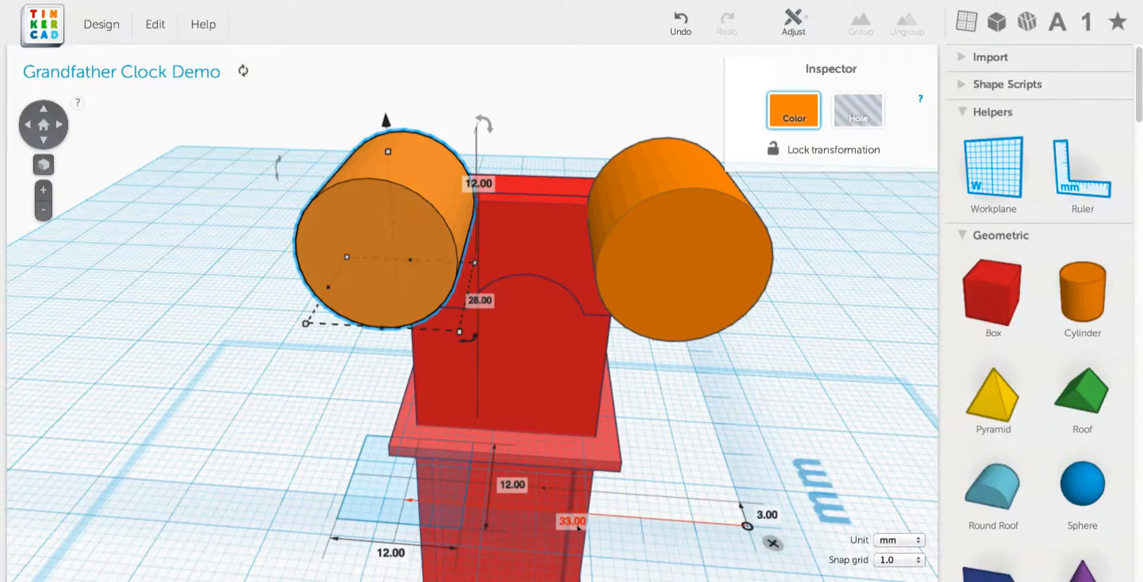
Select both cylinders and move them back together so they pass through the front panel's upper corners
right_click_drag(555, 332, 423, 379)
left_click(423, 379)
left_click(177, 254, "shift")
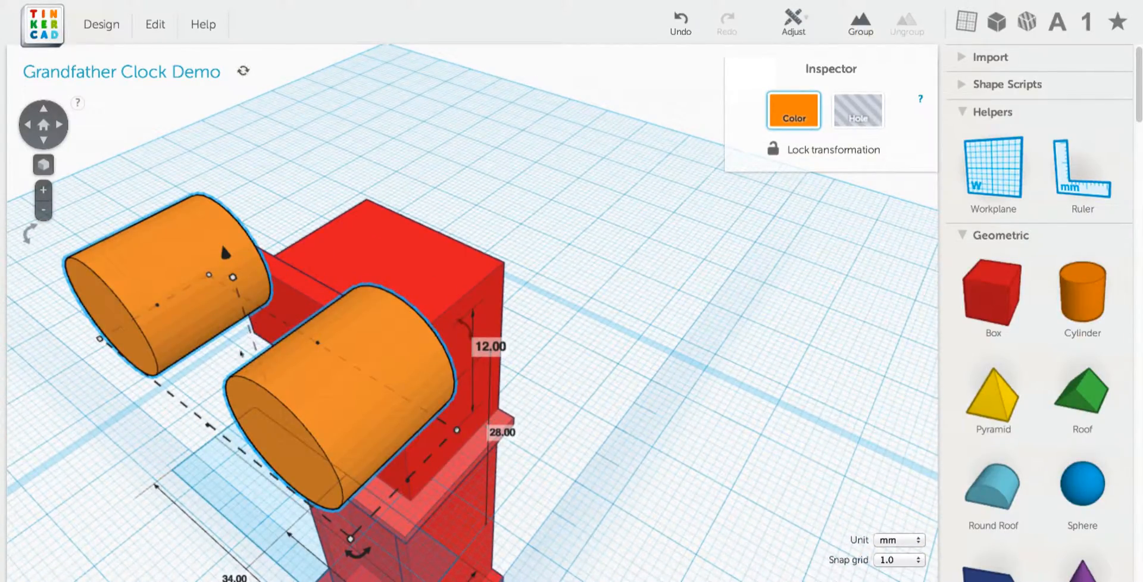
left_click_drag(300, 422, 437, 345)
right_click_drag(680, 280, 804, 156)
Turn both cylinders into holes and group them with the front panel to cut round notches in its upper corners
left_click(859, 112)
right_click_drag(779, 348, 863, 292)
left_click(542, 255, "shift")
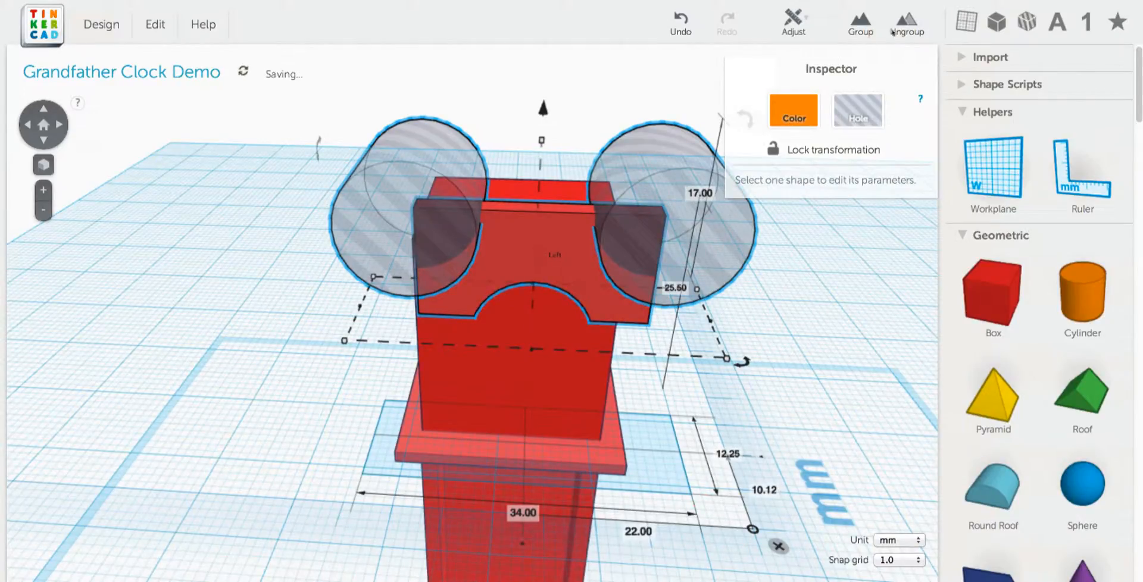
left_click(860, 25)
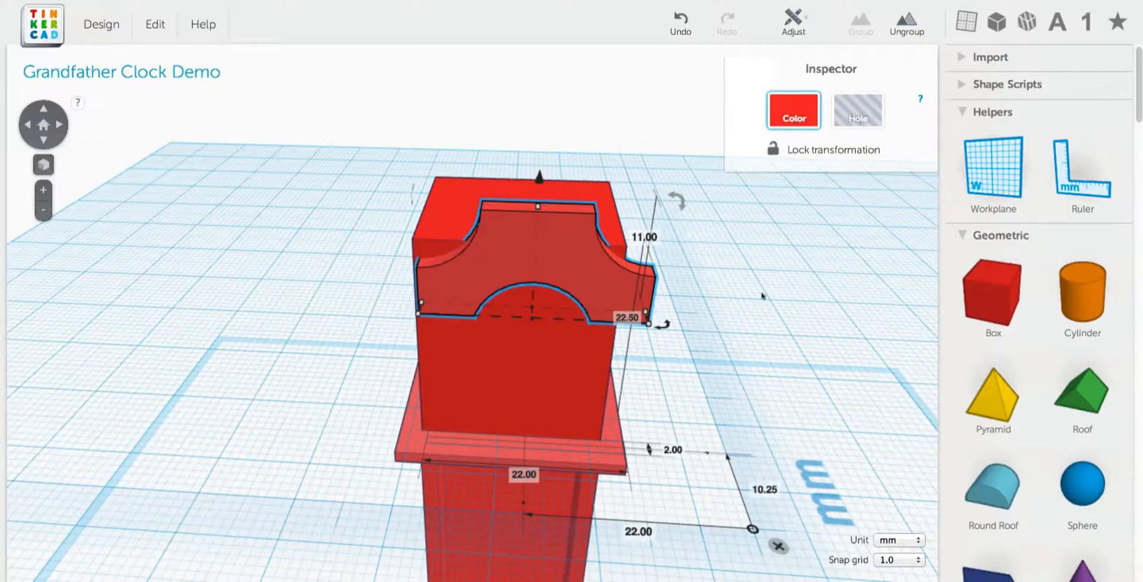
Place the workplane on the header panel's front face and add a scaled-down cylinder near its upper middle
middle_click_drag(763, 293, 781, 358)
right_click_drag(782, 358, 777, 297)
middle_click_drag(770, 301, 783, 333)
right_click_drag(729, 313, 730, 347)
middle_click_drag(722, 278, 679, 311)
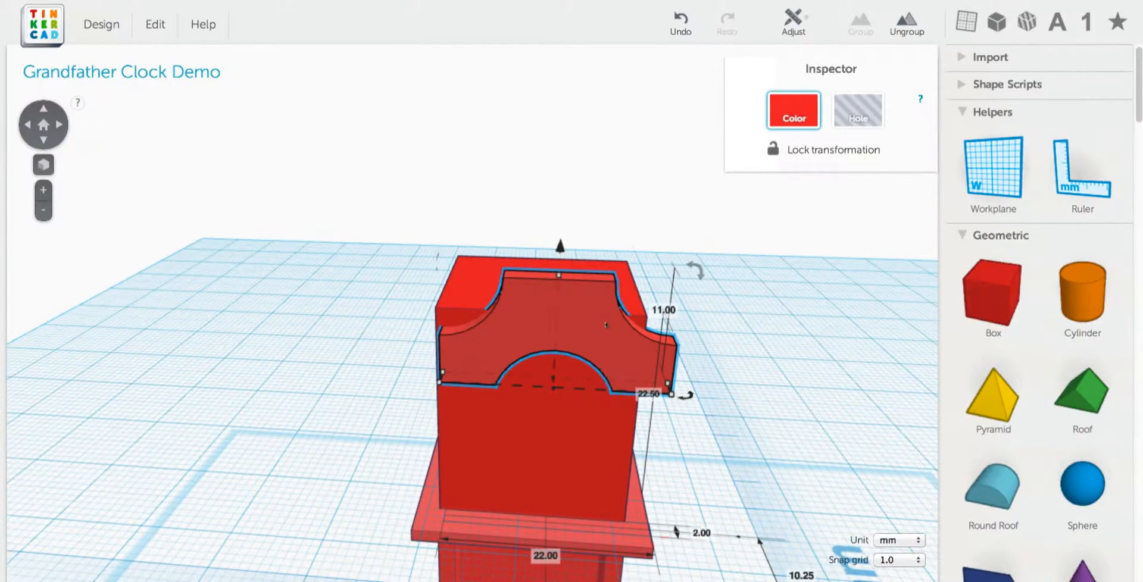
left_click(599, 323)
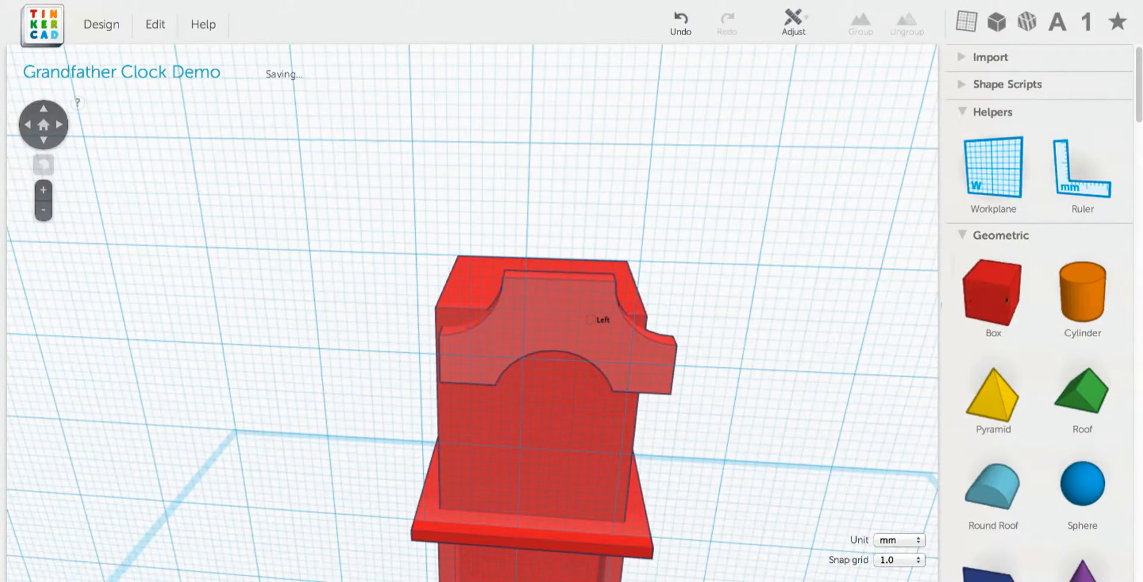
left_click_drag(1082, 292, 564, 301)
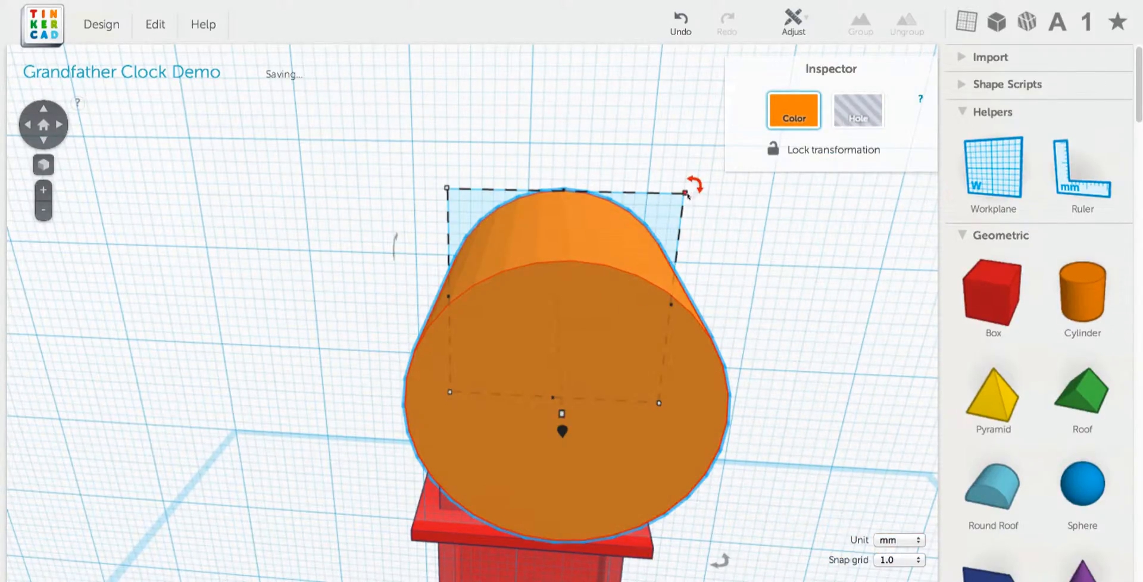
left_click_drag(685, 192, 610, 284)
right_click_drag(559, 339, 655, 254)
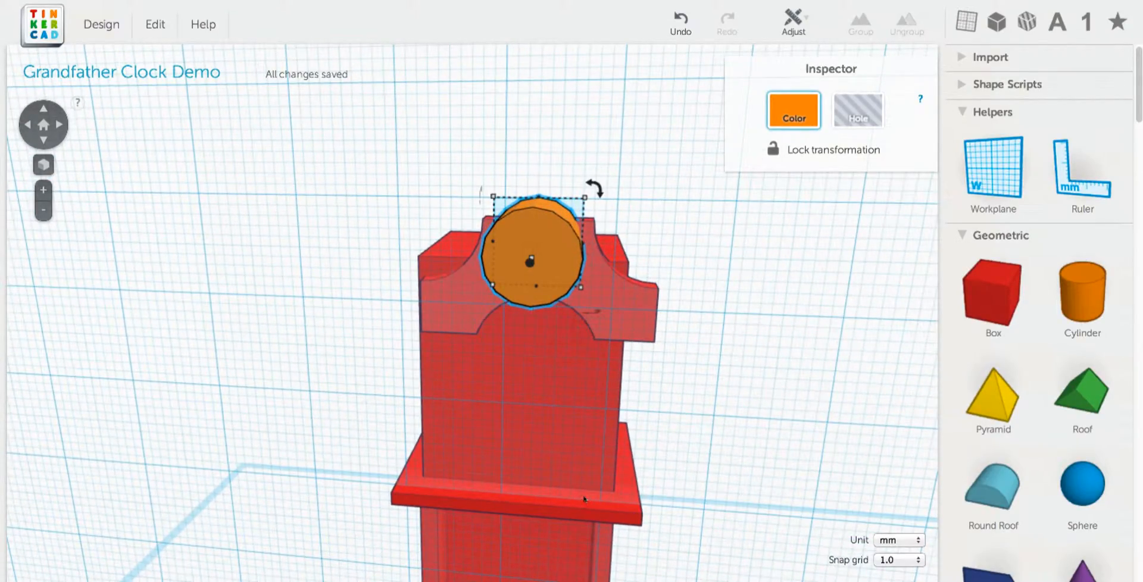
Align the cylinder and the header panel to their shared sideways centre
left_click(641, 333, "shift")
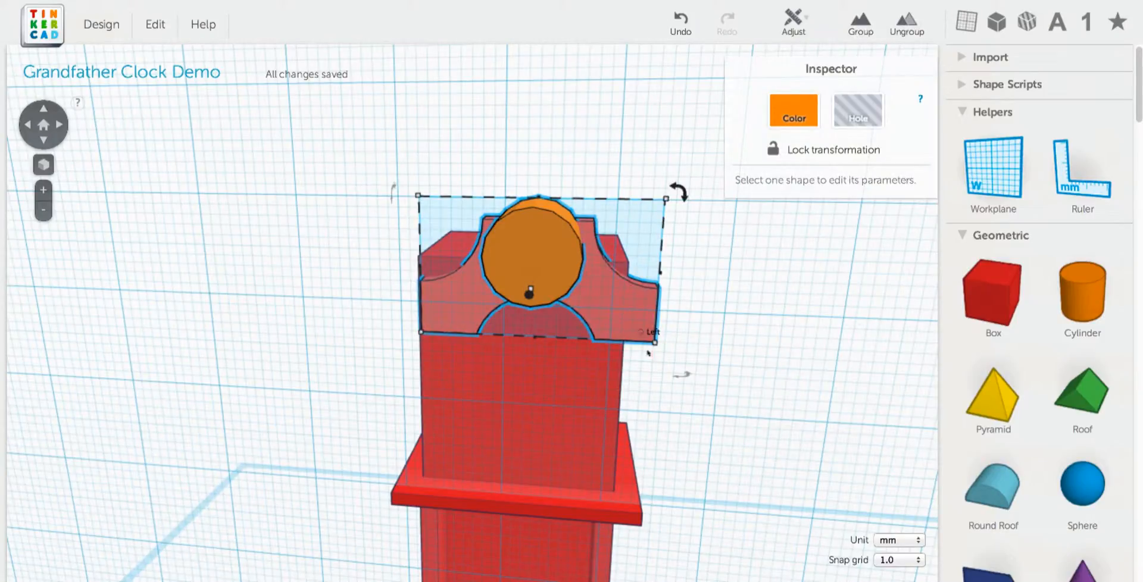
left_click(794, 24)
left_click(792, 49)
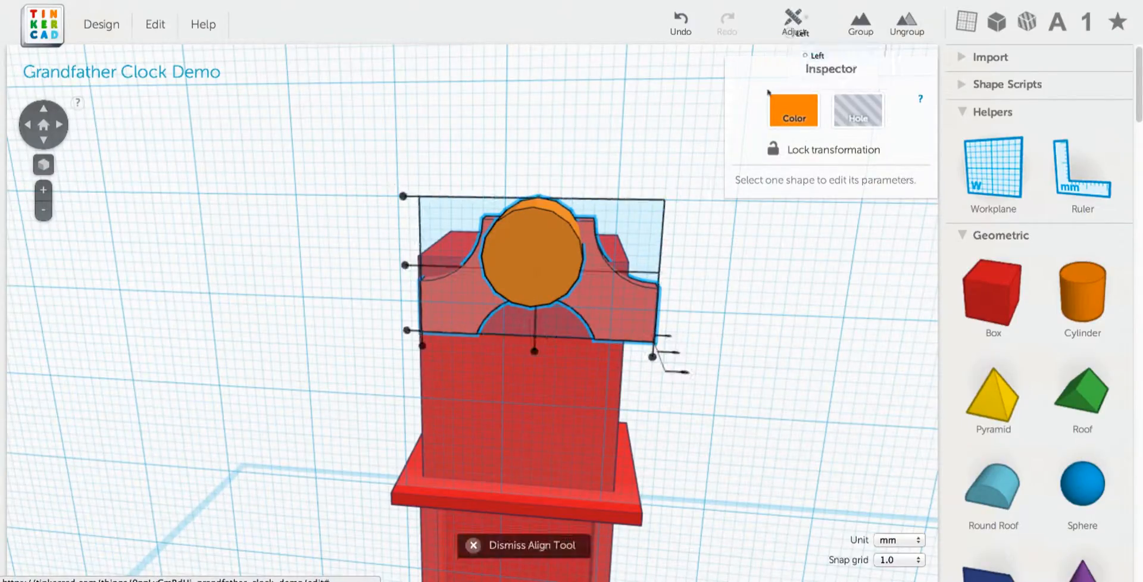
left_click(534, 354)
right_click_drag(534, 357, 626, 385)
middle_click_drag(626, 385, 659, 354)
left_click(392, 380)
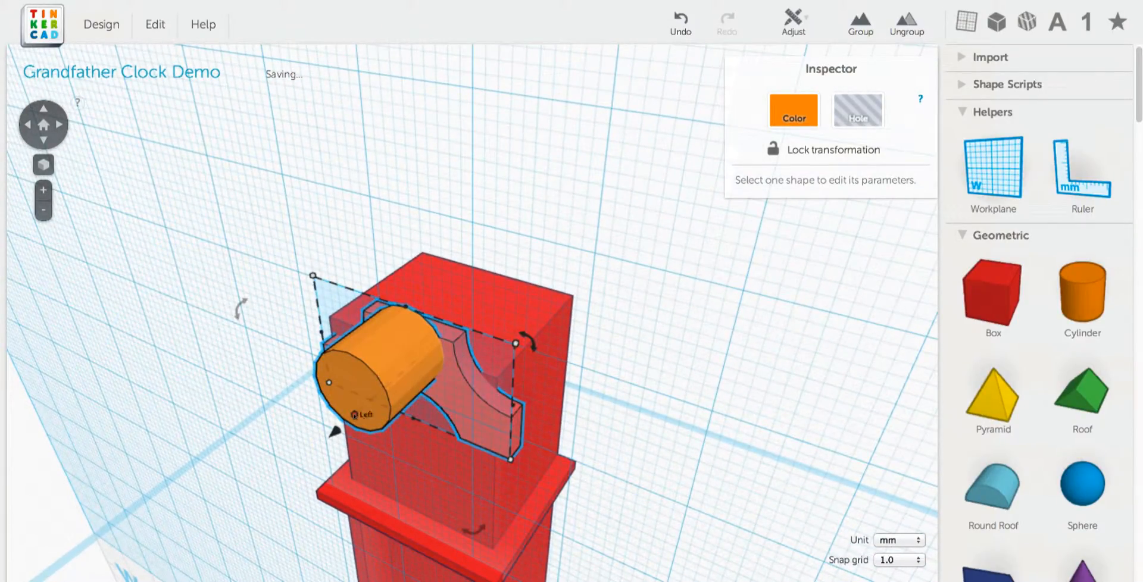
Flatten only the cylinder into a thin disc set into the header panel, undoing any resizing of both shapes together
left_click_drag(354, 415, 382, 389)
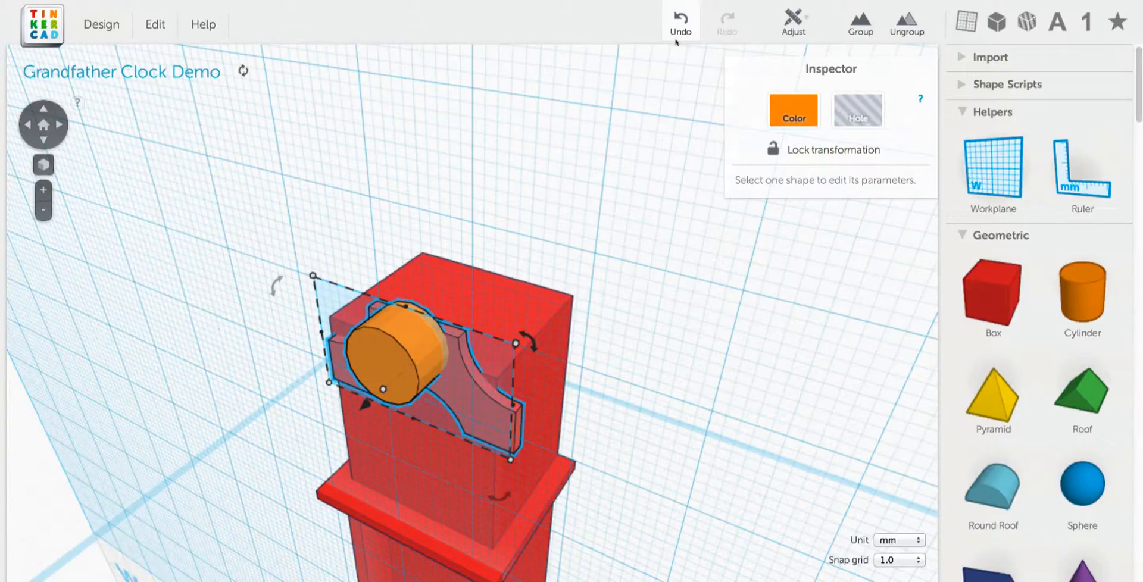
left_click(679, 27)
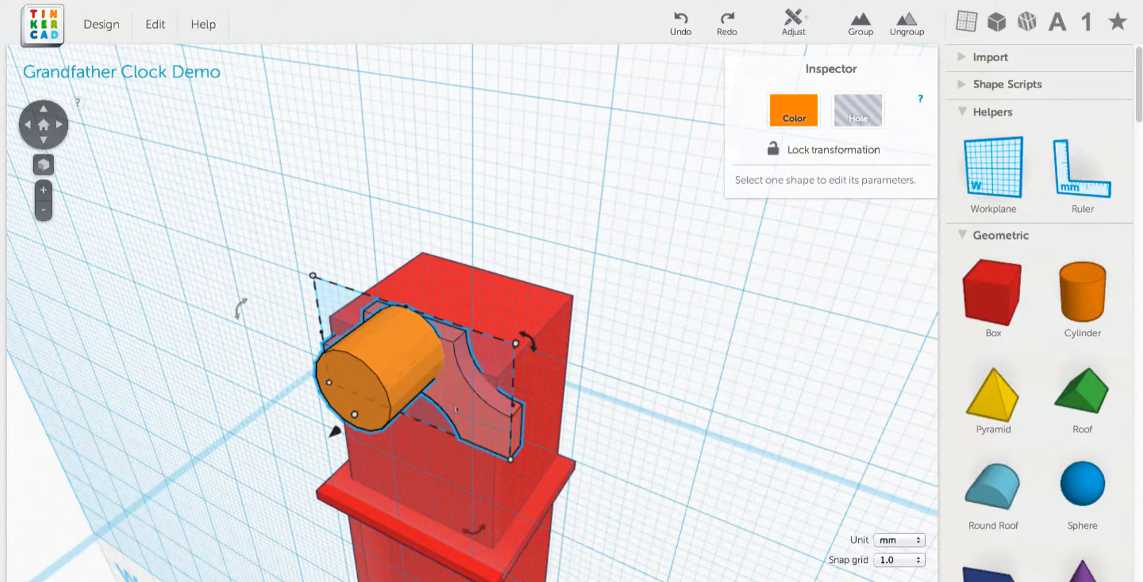
left_click(584, 381)
left_click(357, 370)
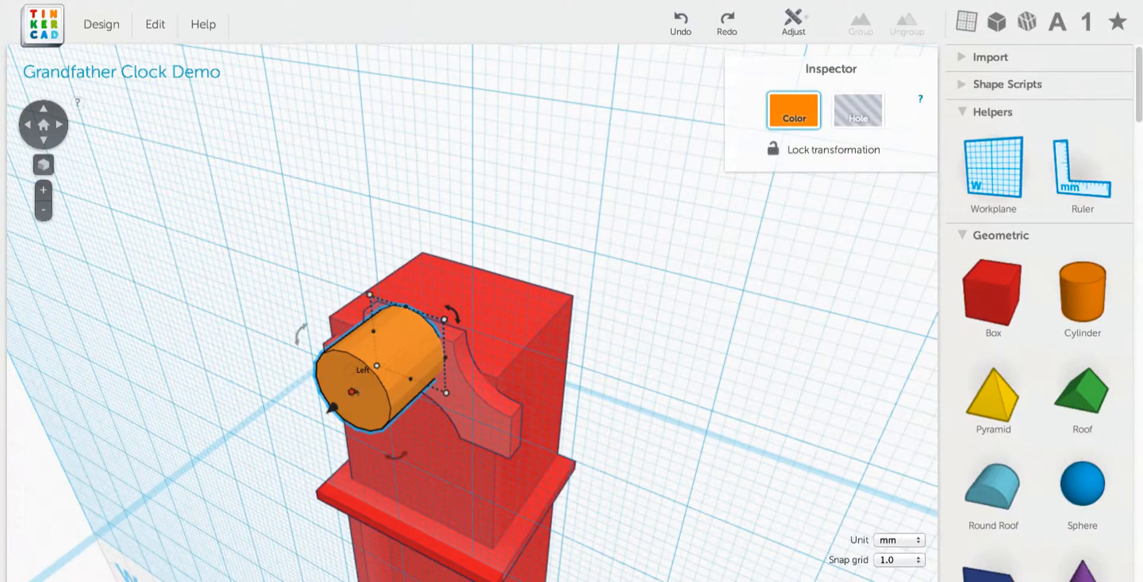
left_click_drag(351, 392, 402, 362)
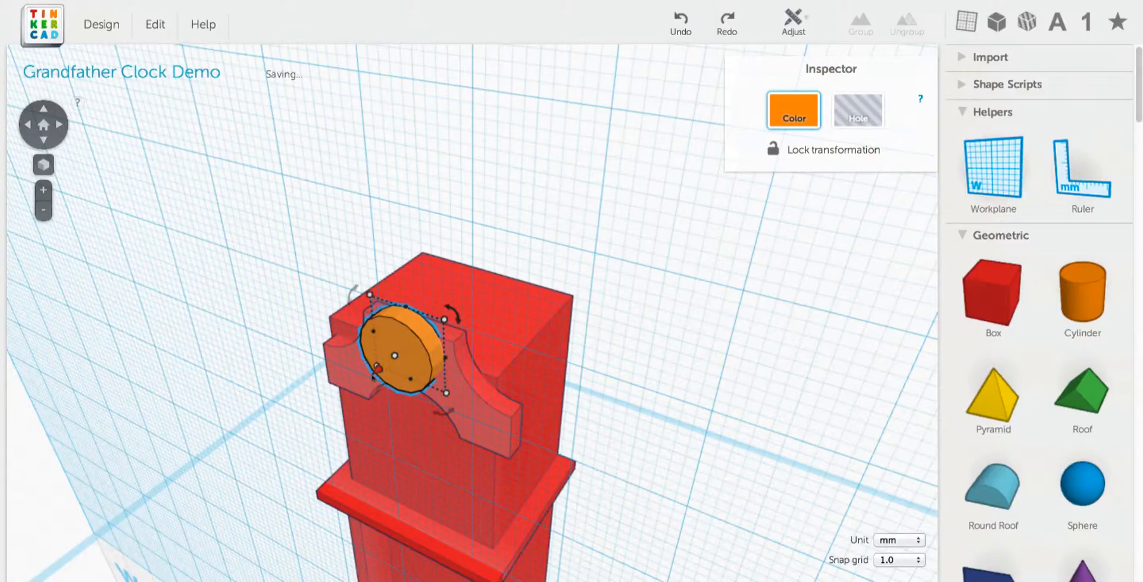
left_click_drag(375, 374, 392, 370)
mouse_move(648, 362)
right_mouse_down()
mouse_move(651, 386)
mouse_move(647, 372)
right_mouse_up()
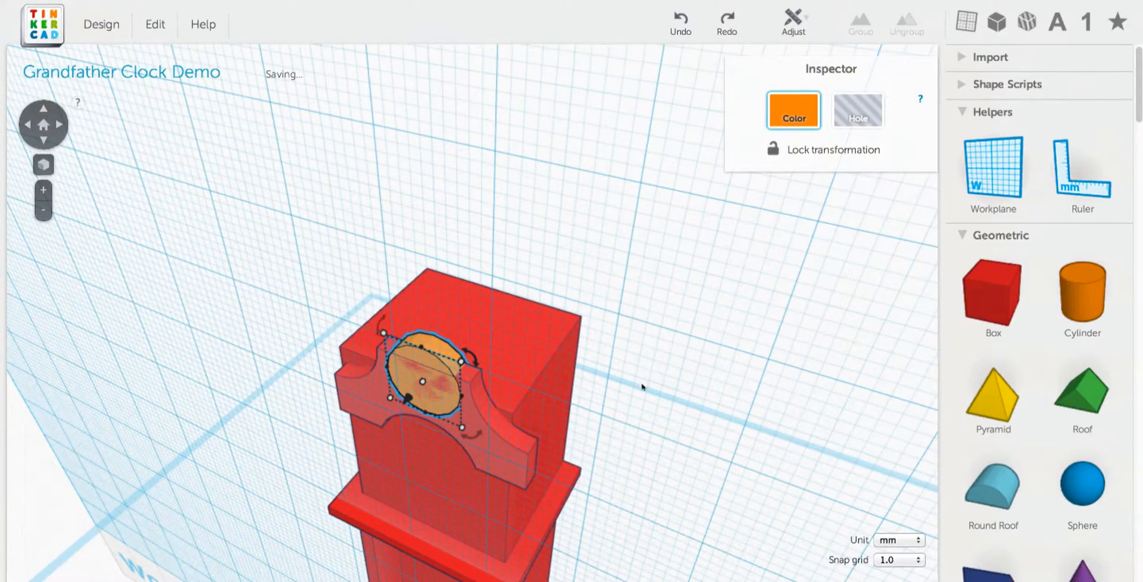
Group the disc with the header panel so it forms a rounded crown on the upper edge
scroll(645, 376, "up", 3)
right_click_drag(616, 433, 664, 381)
middle_click_drag(663, 289, 500, 391)
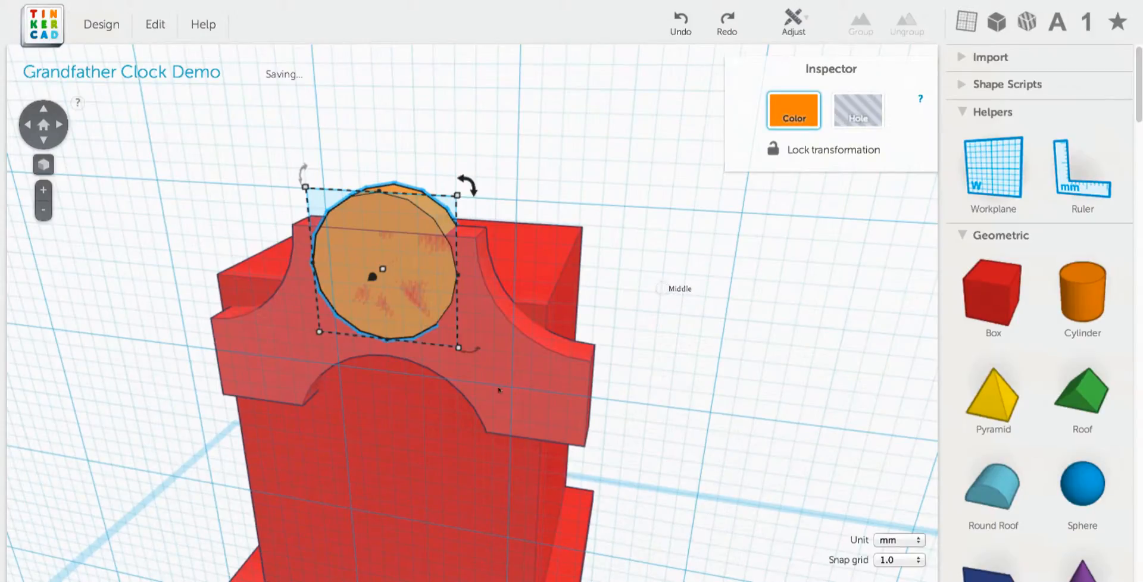
left_click(519, 379, "shift")
left_click(863, 27)
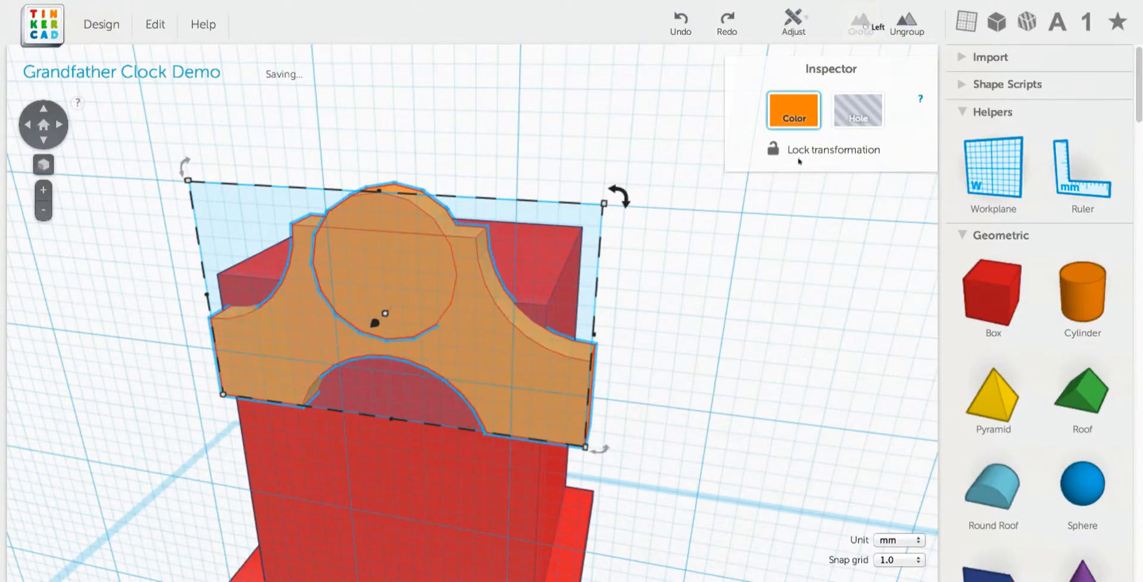
Align the header panel and the clock body to their shared sideways centre
right_click_drag(694, 355, 717, 346)
left_click(645, 414, "shift")
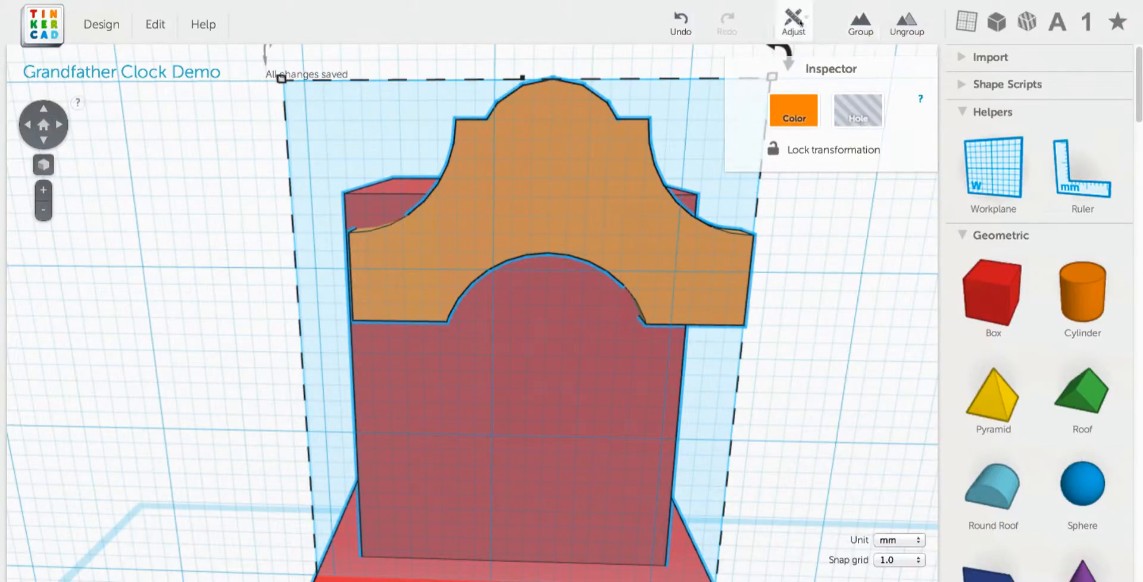
left_click(807, 56)
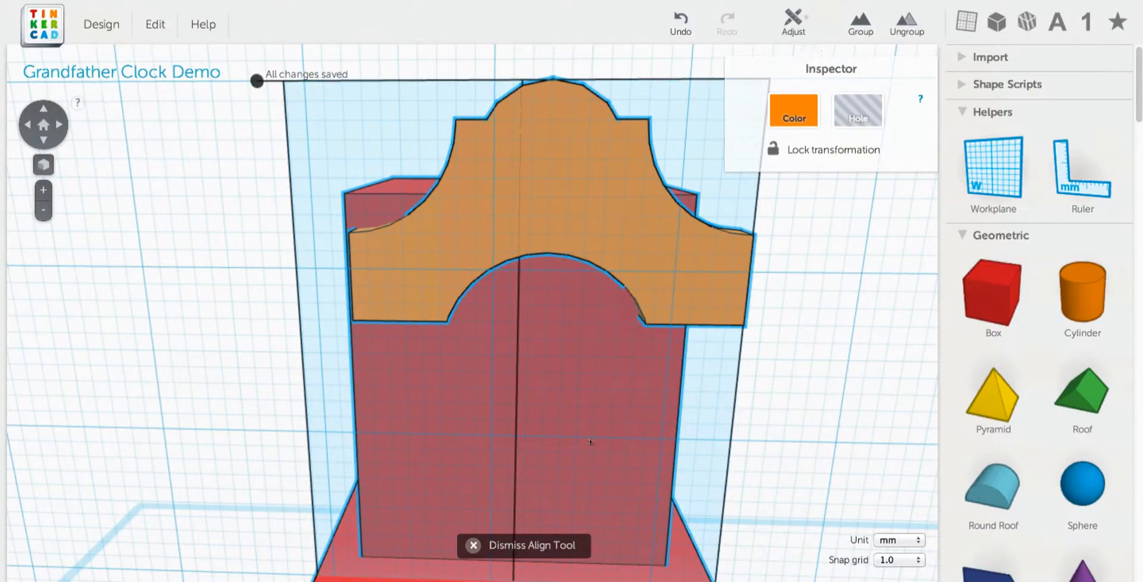
scroll(591, 443, "down", 3)
scroll(601, 375, "down", 2)
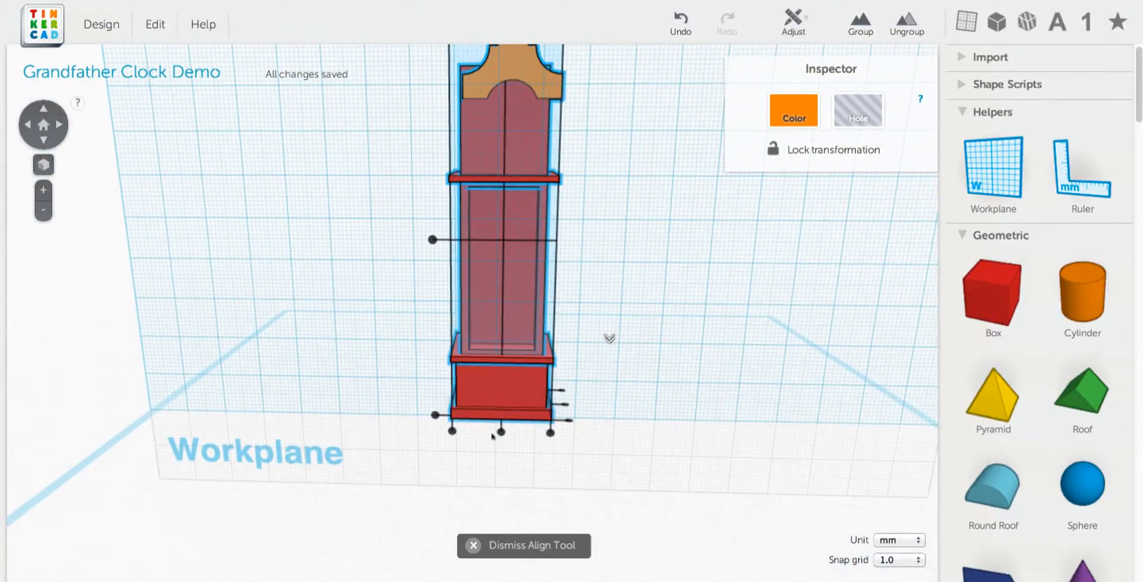
left_click(500, 433)
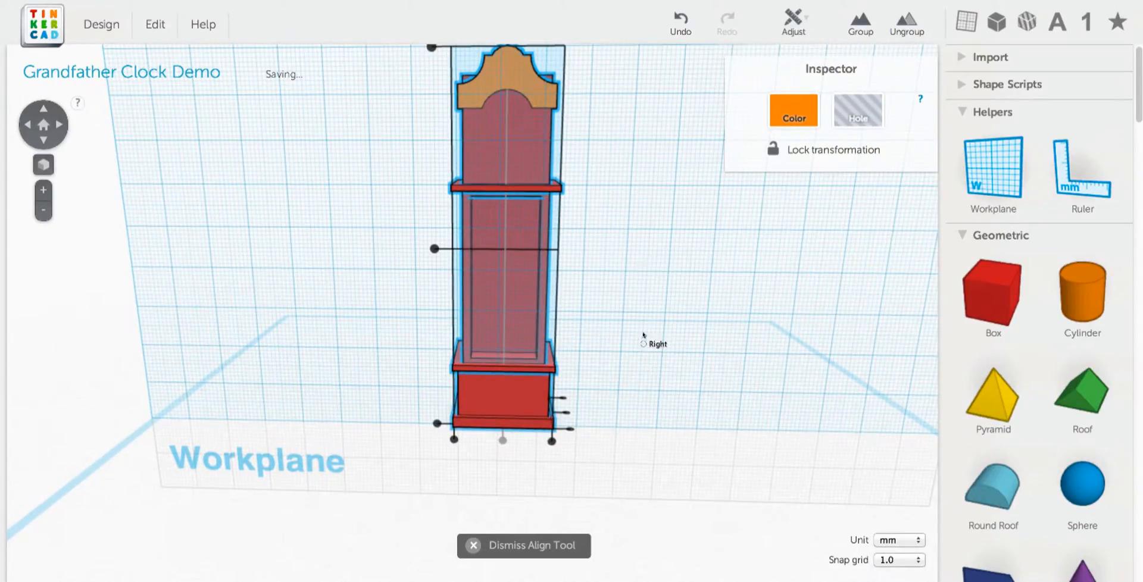
scroll(642, 333, "up", 3)
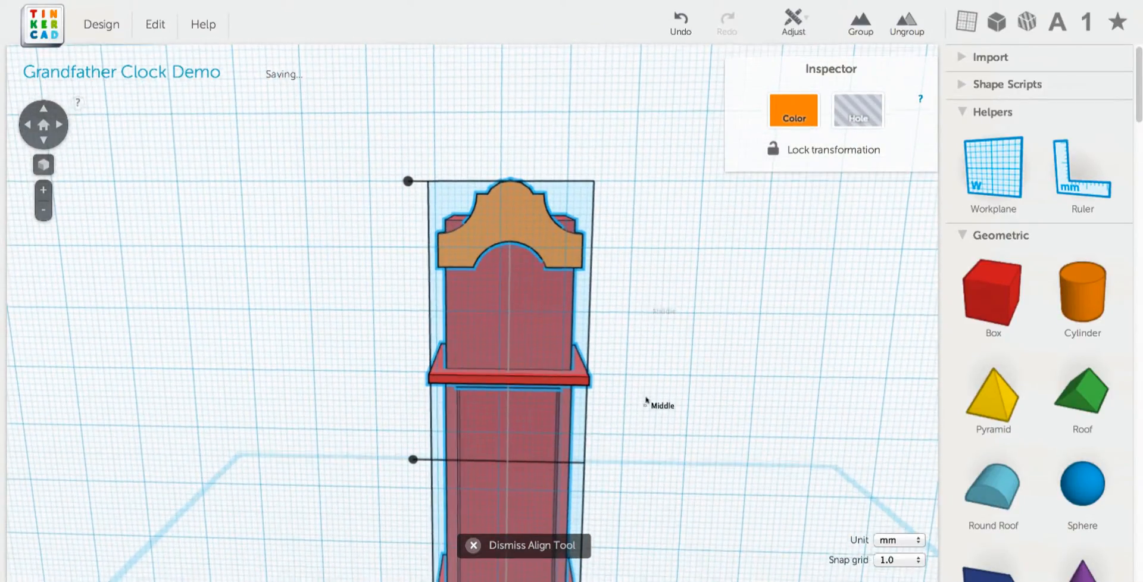
left_click(651, 413)
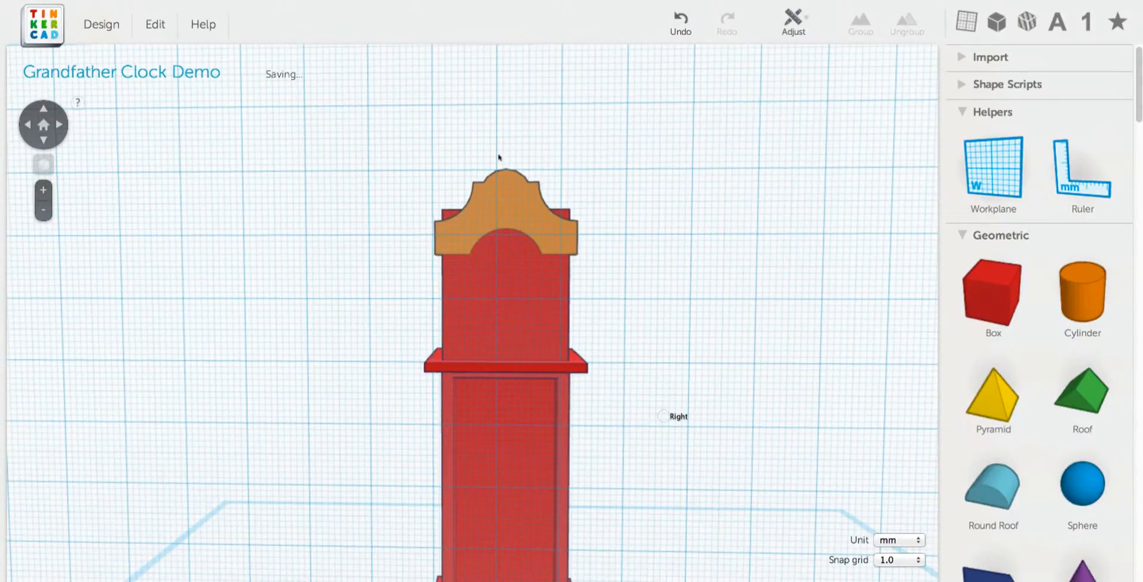
Raise the header panel so more of its crown stands above the clock body
left_click(514, 190)
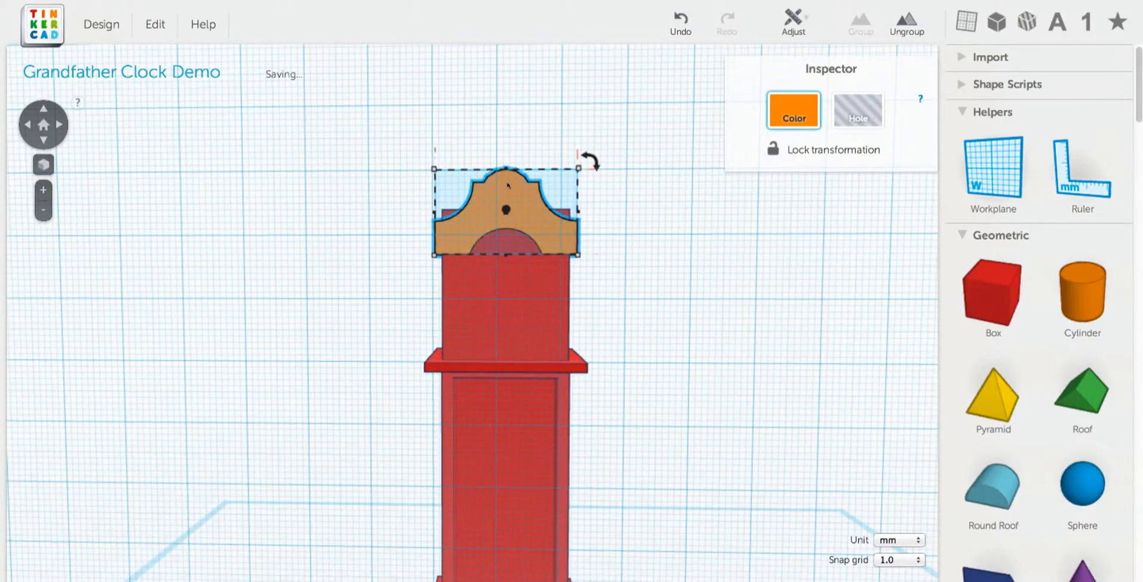
left_click(508, 177)
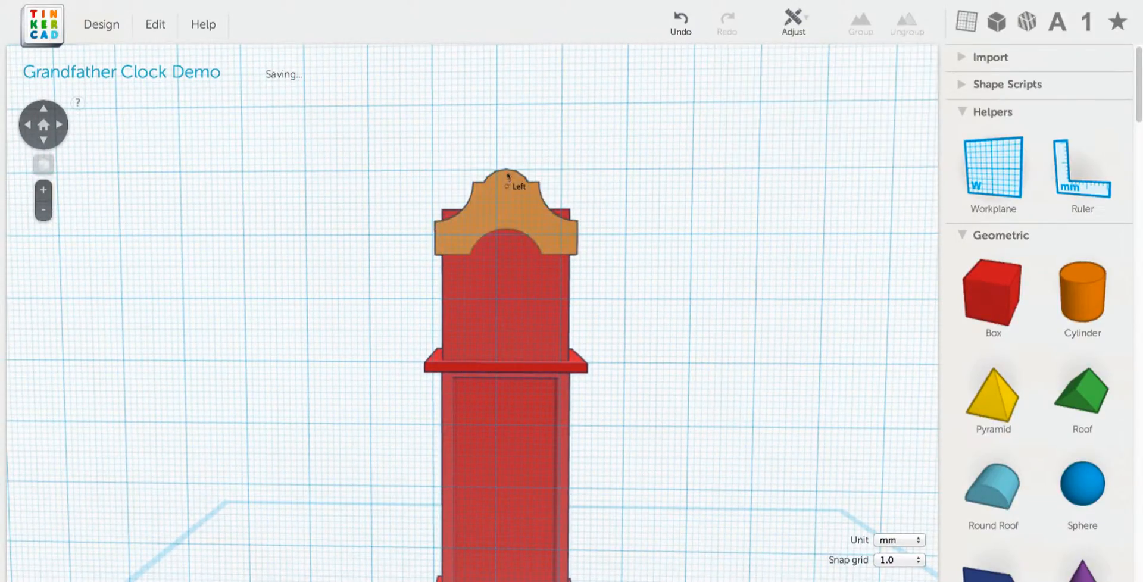
left_click(515, 208)
left_click_drag(522, 224, 524, 204)
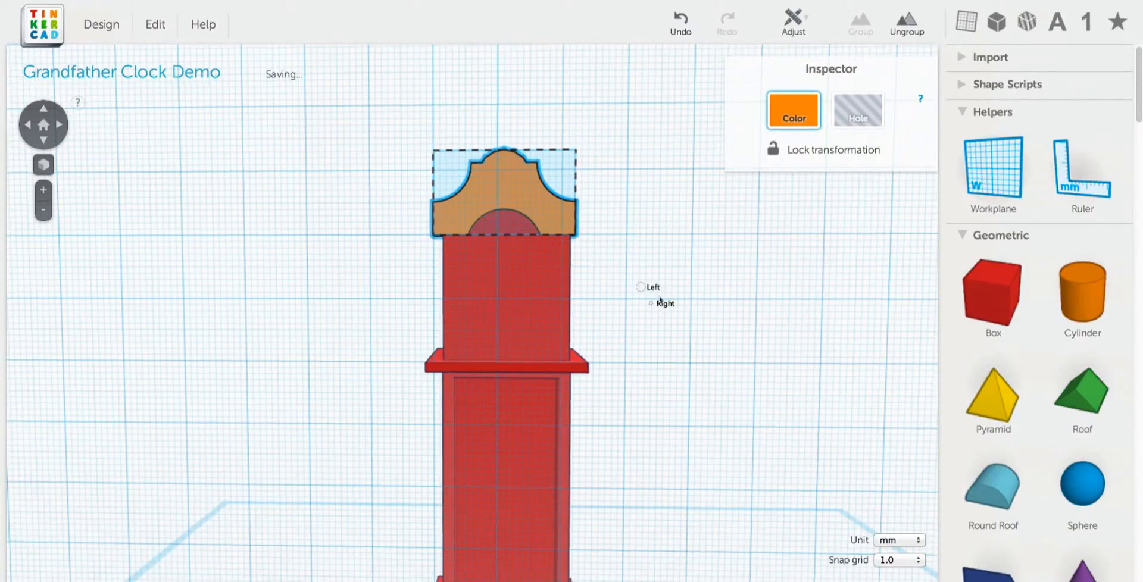
left_click(654, 289)
Add a box on the front of the upper case below the header, scale it down proportionally and adjust its position
right_click_drag(661, 301, 647, 336)
scroll(647, 336, "up", 5)
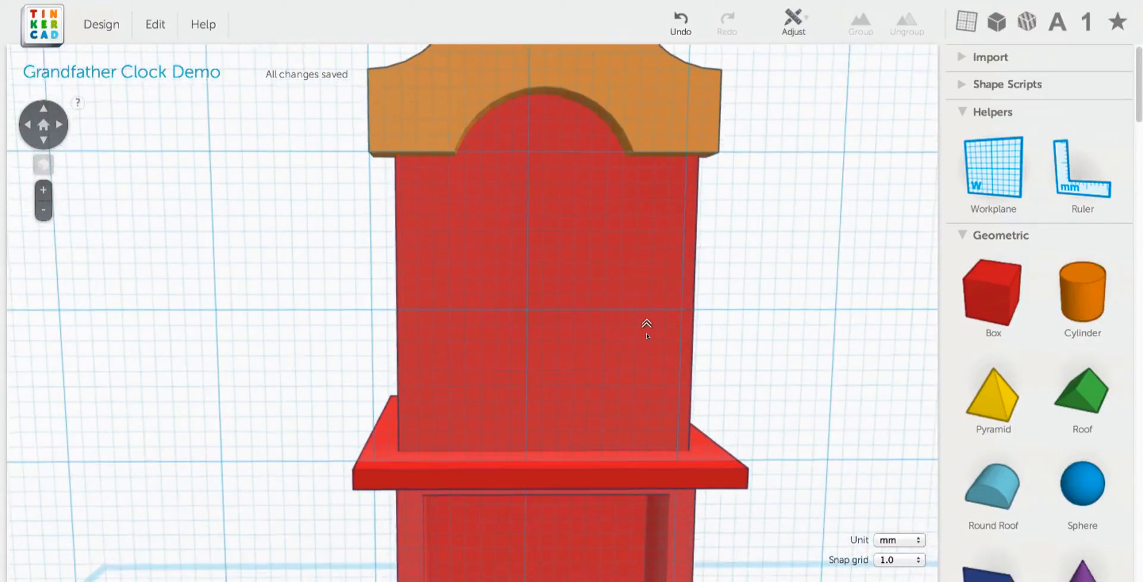
middle_click_drag(599, 324, 684, 259)
right_click_drag(634, 260, 684, 329)
middle_click_drag(681, 329, 644, 306)
right_click_drag(644, 307, 684, 352)
left_click_drag(991, 291, 479, 288)
left_click_drag(662, 124, 593, 241, "alt+shift")
right_click_drag(698, 312, 653, 296)
middle_click_drag(505, 218, 538, 264)
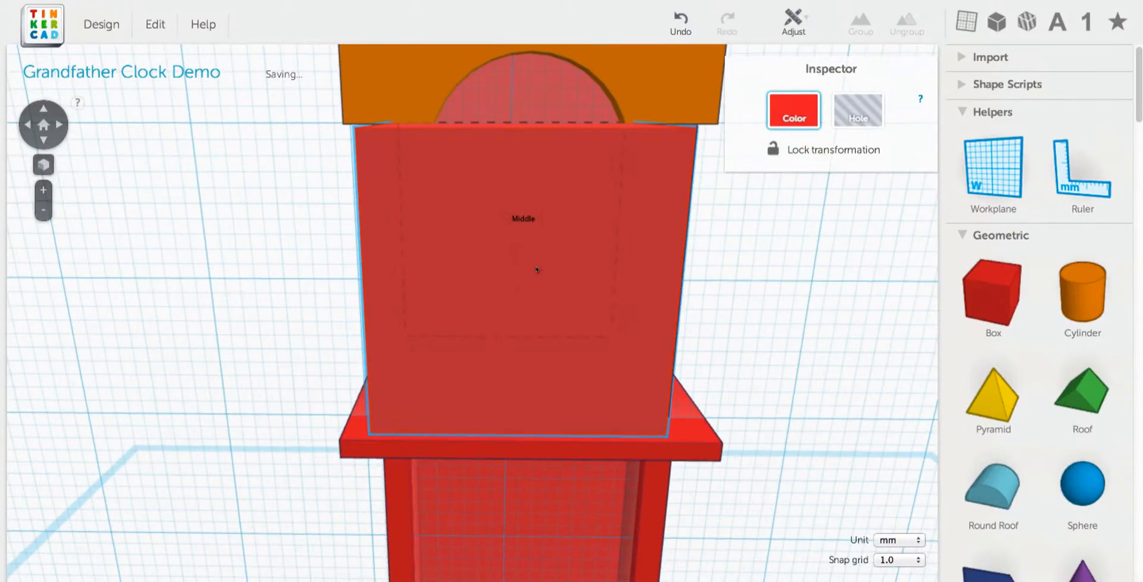
left_click_drag(545, 251, 555, 254)
mouse_move(584, 281)
right_mouse_down()
mouse_move(617, 265)
mouse_move(586, 272)
right_mouse_up()
scroll(586, 272, "down", 6)
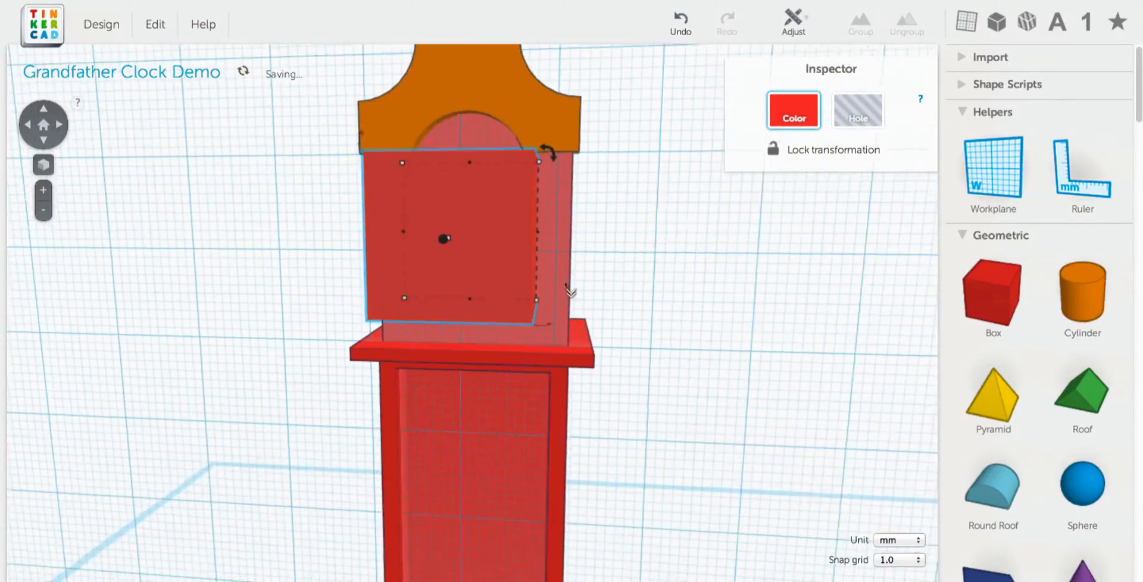
right_click_drag(523, 305, 701, 245)
scroll(543, 292, "up", 2)
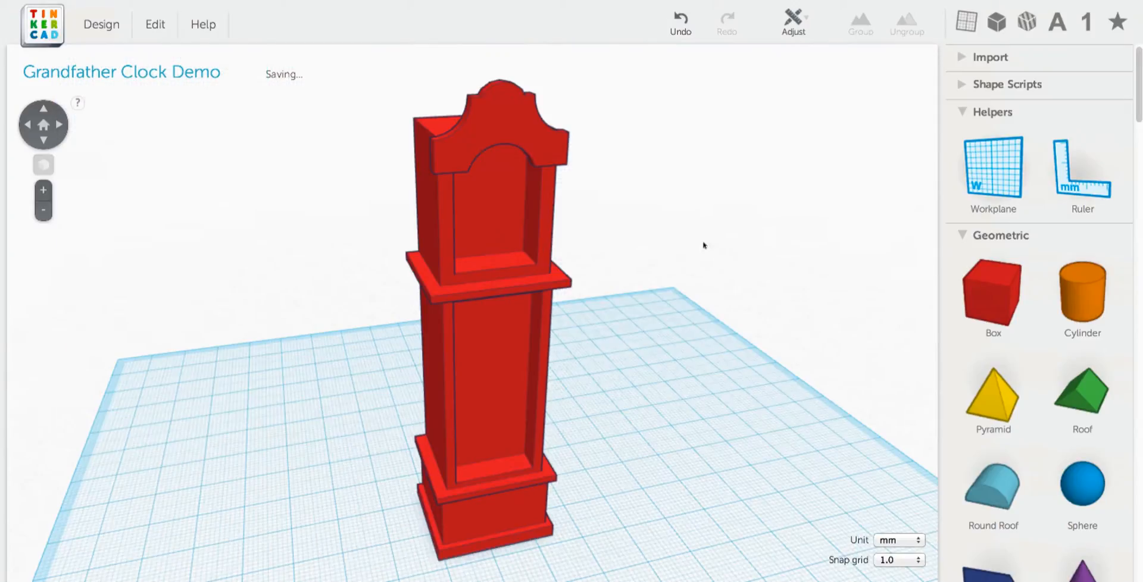
Place the workplane on the back wall of the upper recess and add a small cylinder inside the opening
scroll(702, 238, "up", 3)
middle_click_drag(715, 215, 710, 273)
right_click_drag(719, 274, 706, 250)
middle_click_drag(706, 250, 691, 227)
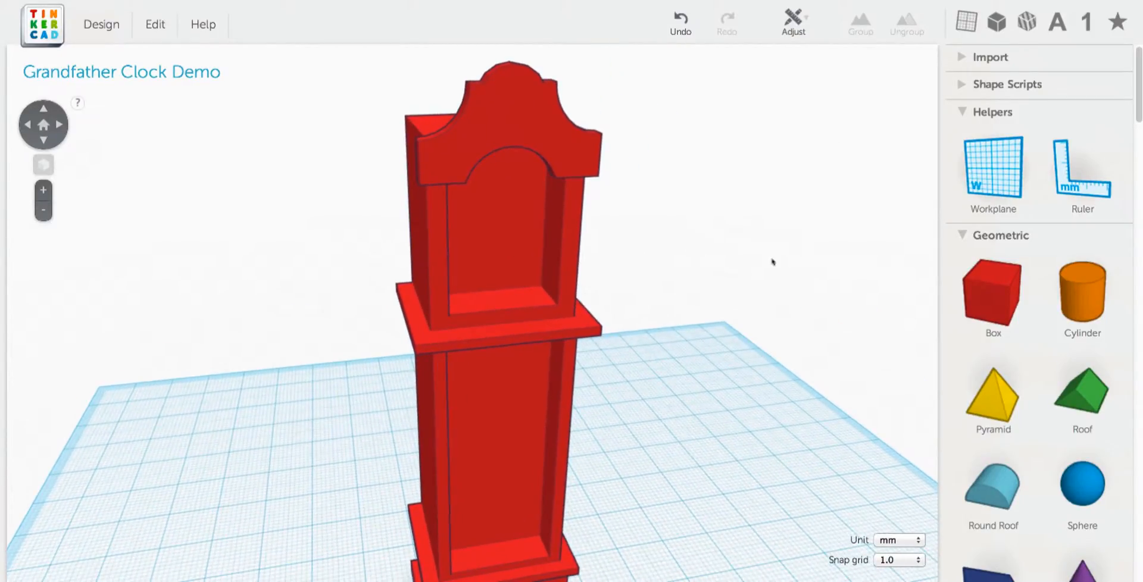
key("w")
left_click(490, 248)
left_click_drag(1092, 299, 530, 262)
right_click_drag(670, 291, 633, 243)
middle_click_drag(632, 243, 602, 271)
right_click_drag(603, 271, 563, 309)
middle_click_drag(575, 253, 548, 280)
right_click_drag(576, 279, 502, 203)
Examine the cylinder's projection and centring in the upper recess from the side and the front
left_click(501, 202)
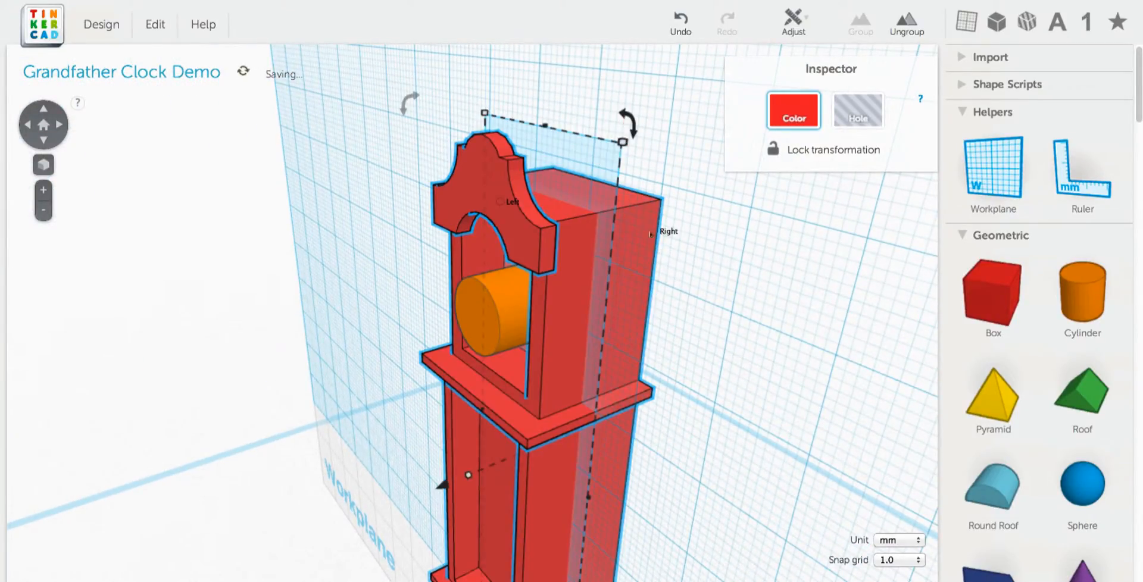
right_click_drag(668, 231, 653, 231)
right_click_drag(510, 256, 510, 206)
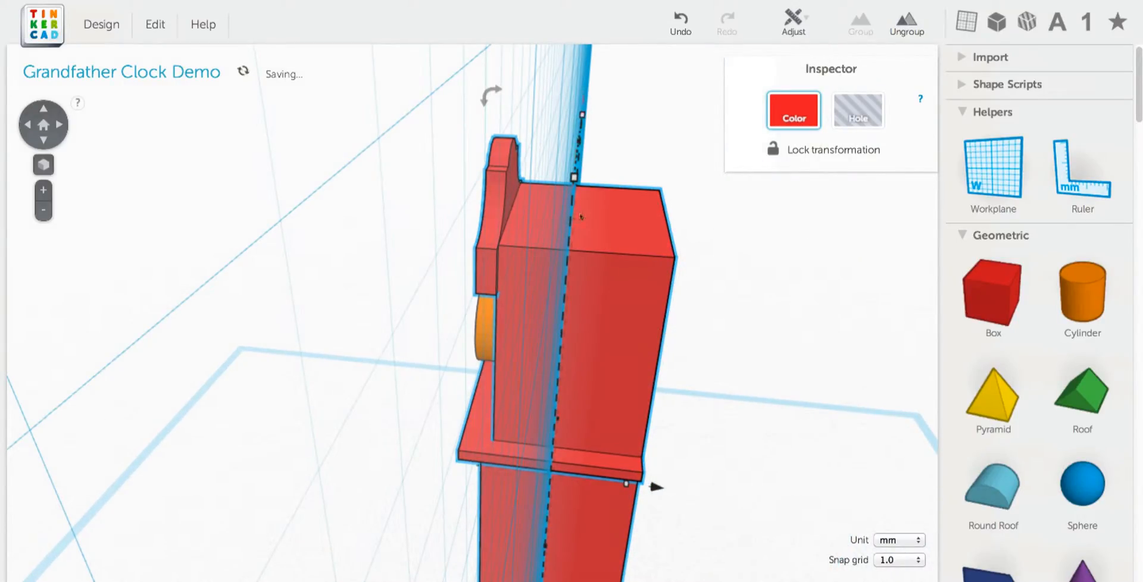
right_click_drag(536, 177, 517, 210)
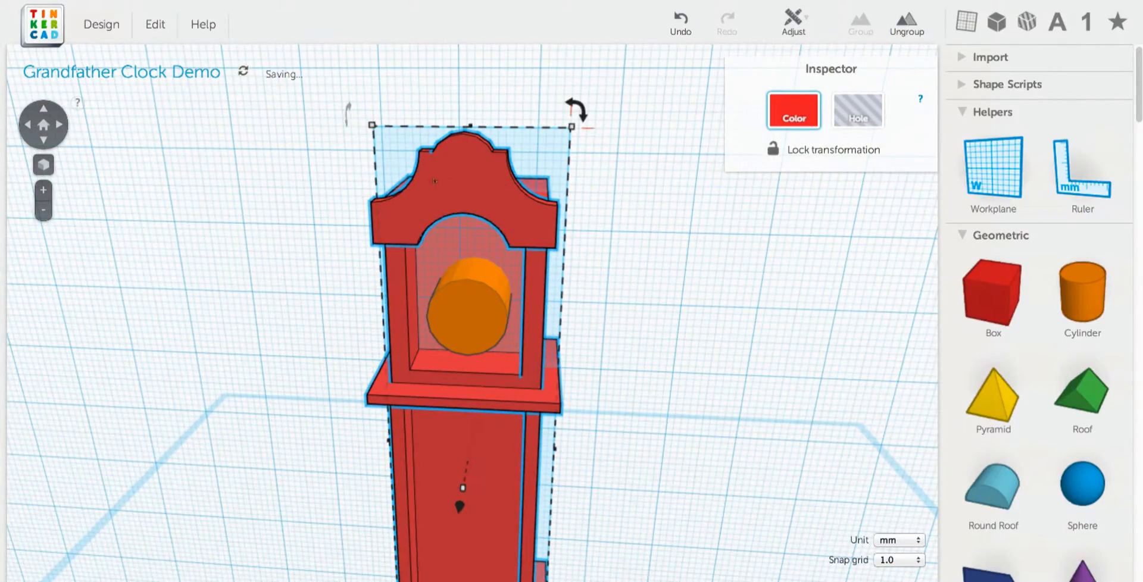
mouse_move(476, 322)
right_mouse_down()
mouse_move(459, 313)
mouse_move(480, 319)
right_mouse_up()
right_click_drag(432, 366, 439, 362)
middle_click_drag(436, 361, 458, 379)
right_click_drag(476, 369, 465, 366)
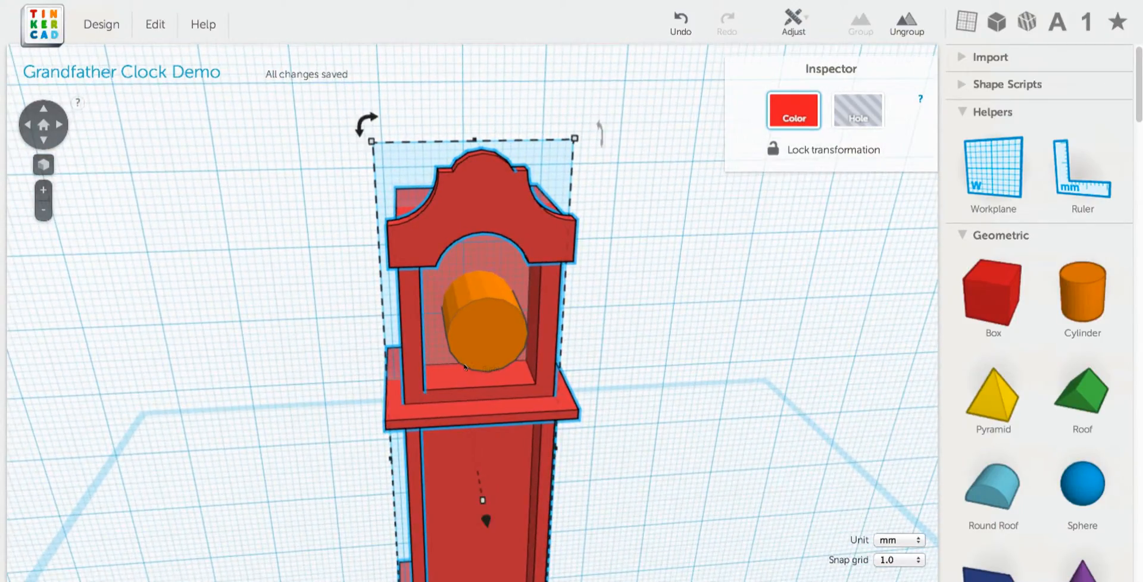
Move the cylinder upward against the back wall of the upper recess so it sits beneath the header arch
left_click(474, 335)
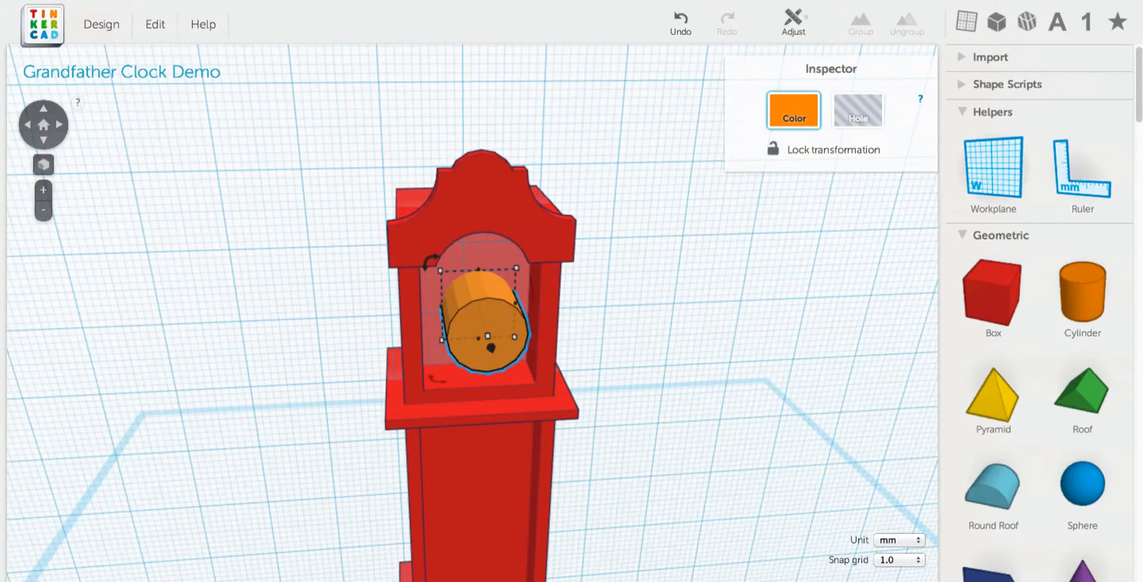
right_click_drag(491, 347, 539, 336)
scroll(569, 345, "up", 3)
scroll(569, 344, "up", 2)
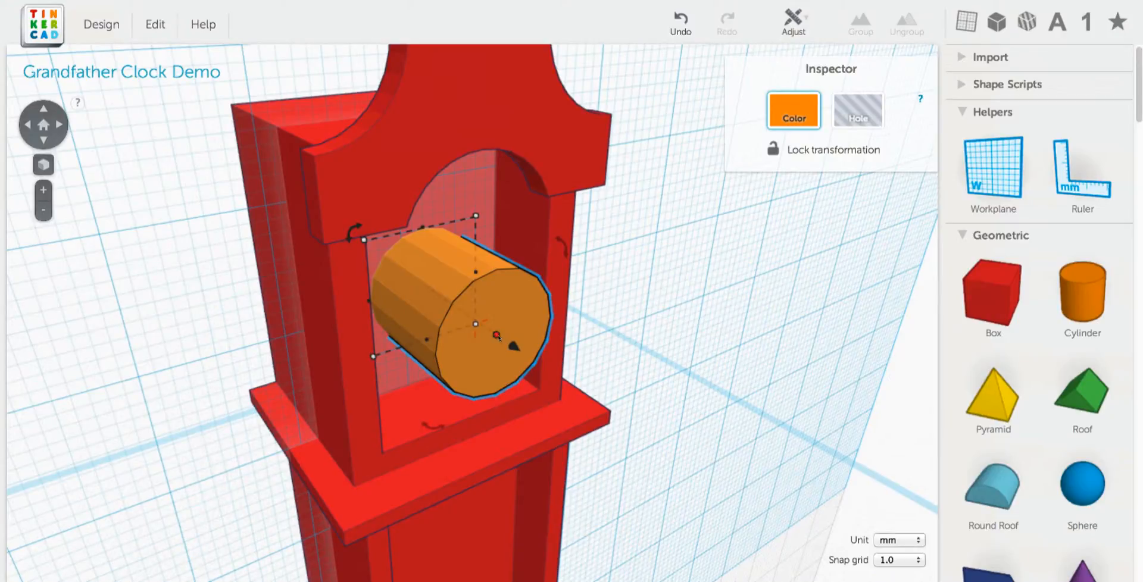
left_click(496, 336)
left_click_drag(466, 330, 453, 312)
right_click_drag(598, 330, 502, 354)
middle_click_drag(488, 312, 573, 314)
right_click_drag(573, 314, 534, 358)
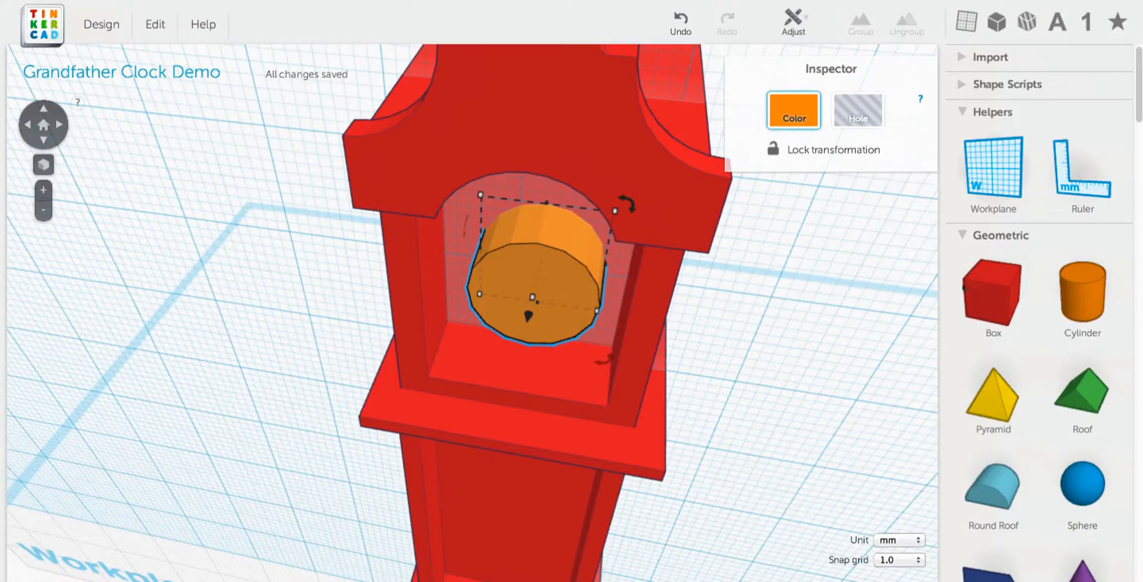
Add a box on the back wall of the upper recess, scale it down proportionally to fit the opening and adjust it
left_click_drag(958, 291, 528, 271)
right_click_drag(702, 438, 701, 309)
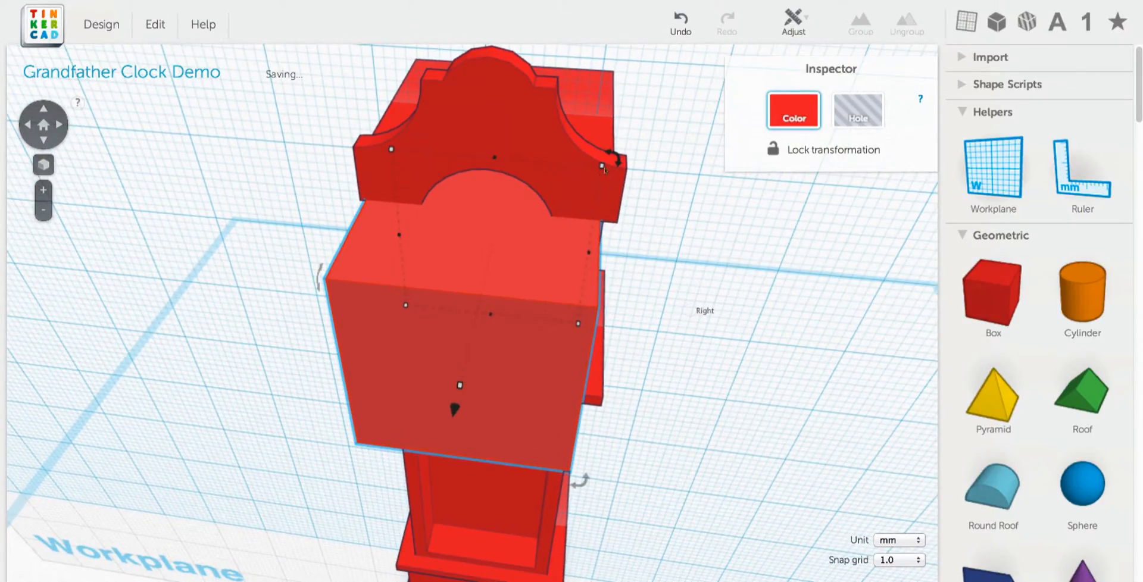
left_click_drag(609, 168, 543, 255, "alt+shift")
right_click_drag(673, 290, 714, 199)
scroll(583, 358, "down", 3)
middle_click_drag(584, 359, 632, 354)
scroll(632, 355, "up", 1)
right_click_drag(632, 355, 729, 325)
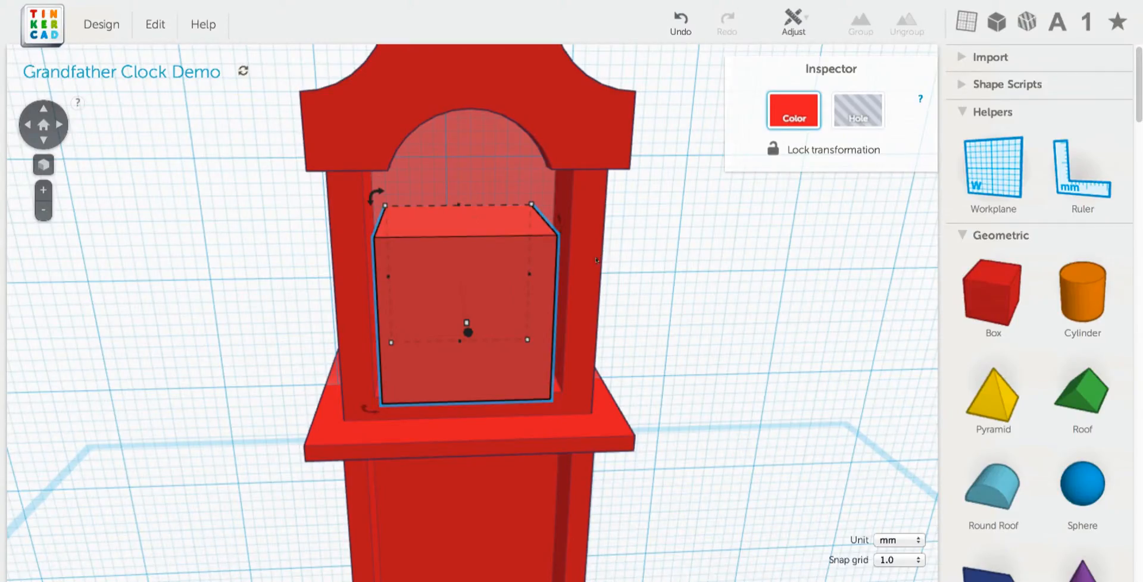
right_click_drag(467, 401, 503, 359)
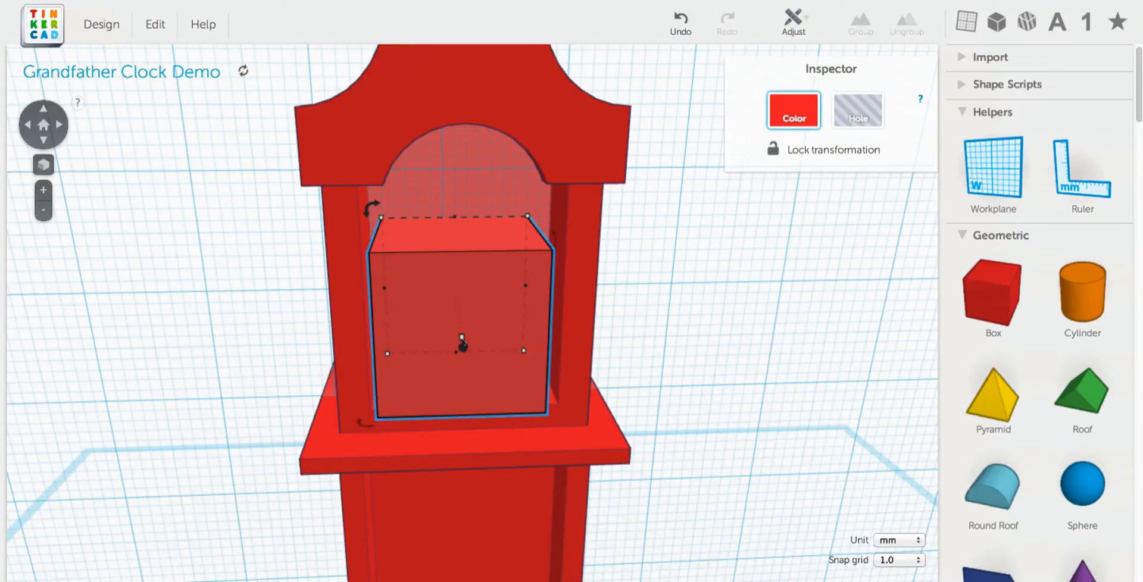
mouse_move(464, 337)
right_mouse_down()
mouse_move(599, 382)
mouse_move(469, 340)
right_mouse_up()
left_click_drag(468, 340, 395, 302)
Examine the clock face in the upper recess, the reference photo's pendulum and weights, and the lower case opening
right_click_drag(551, 285, 454, 298)
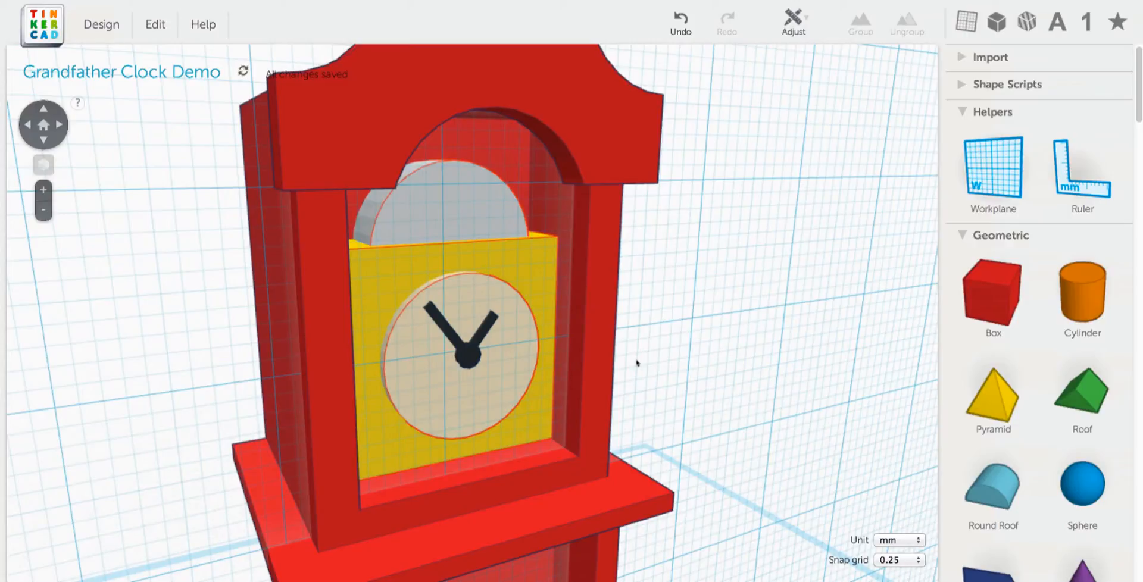
middle_click_drag(606, 348, 635, 316)
right_click_drag(644, 333, 536, 333)
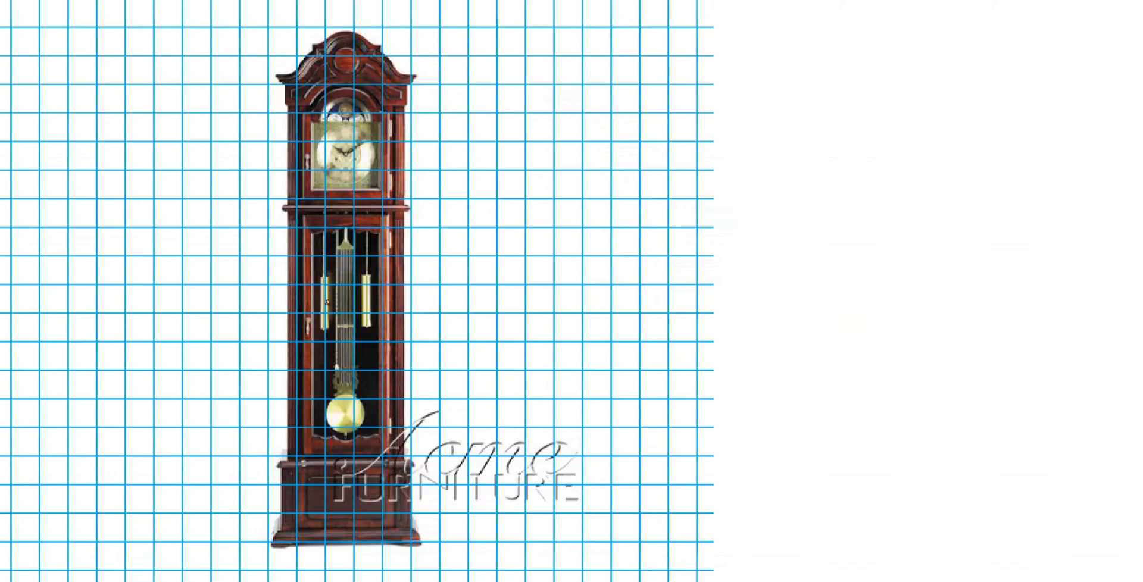
left_click(367, 309)
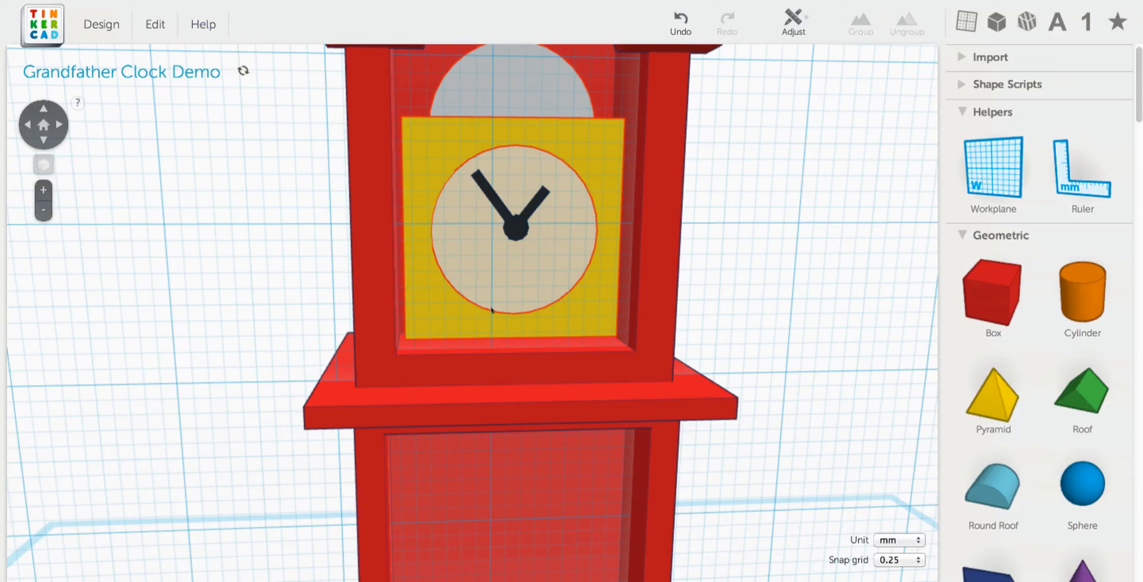
scroll(569, 459, "up", 3)
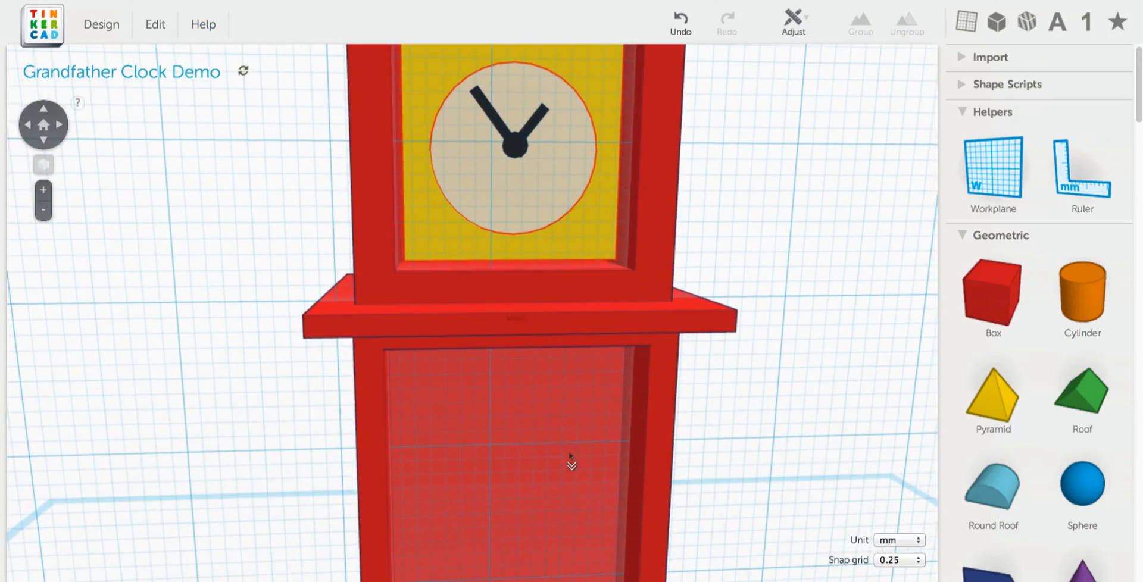
scroll(570, 458, "down", 5)
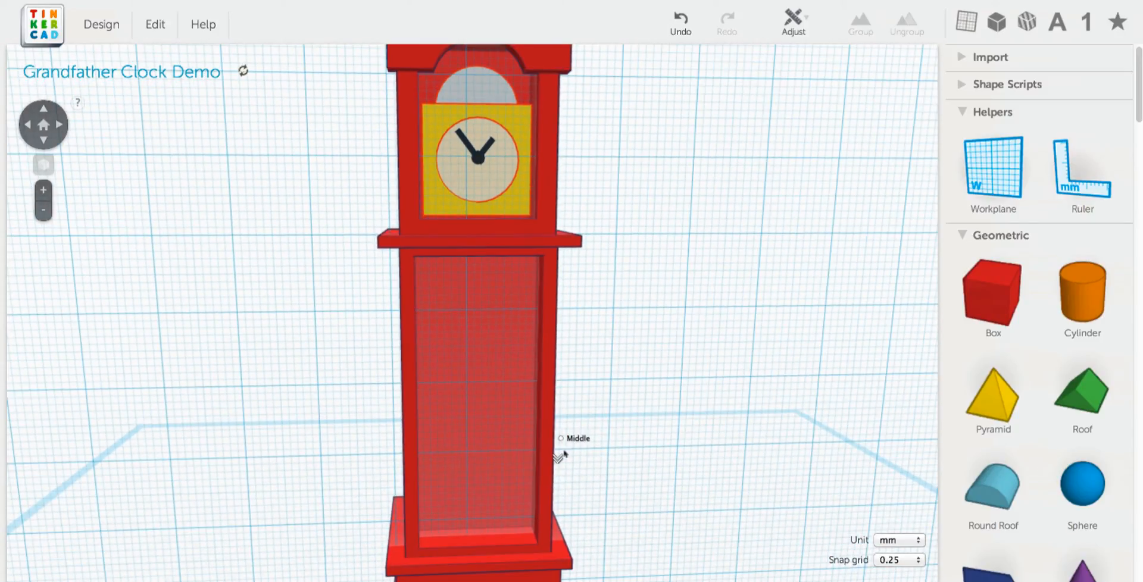
scroll(485, 275, "down", 1)
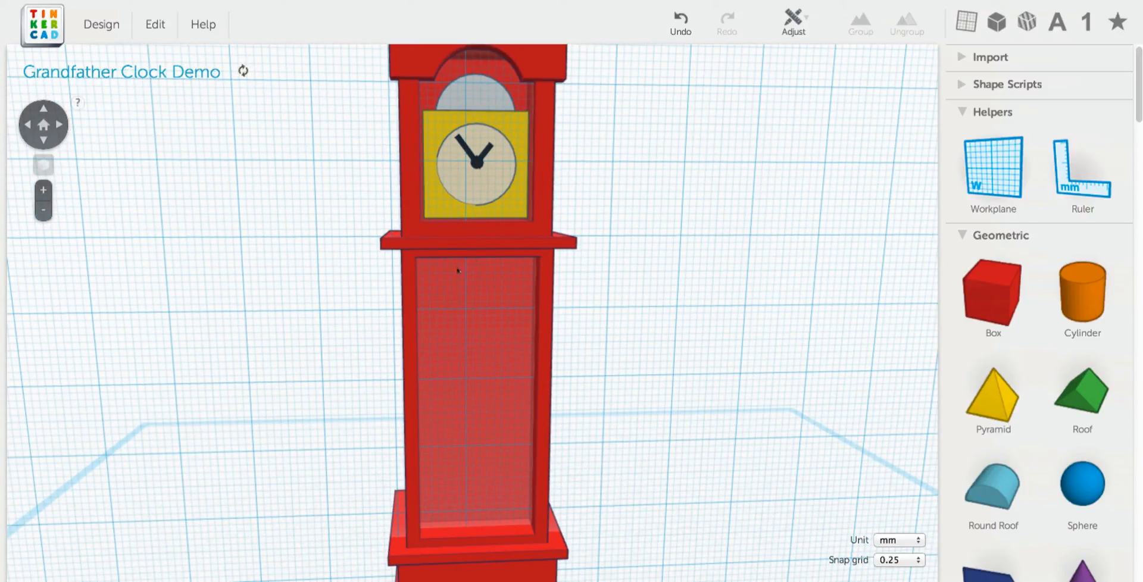
Return the workplane to the default ground plane and view the whole clock at an angle
left_click(690, 529)
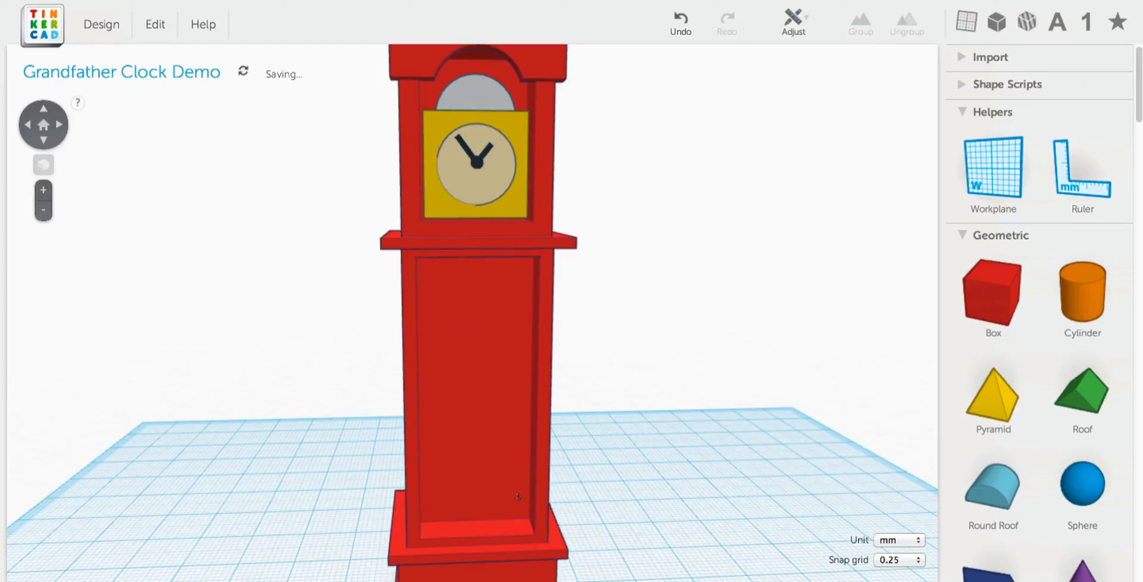
right_click_drag(453, 430, 592, 518)
middle_click_drag(591, 518, 585, 493)
scroll(583, 497, "down", 5)
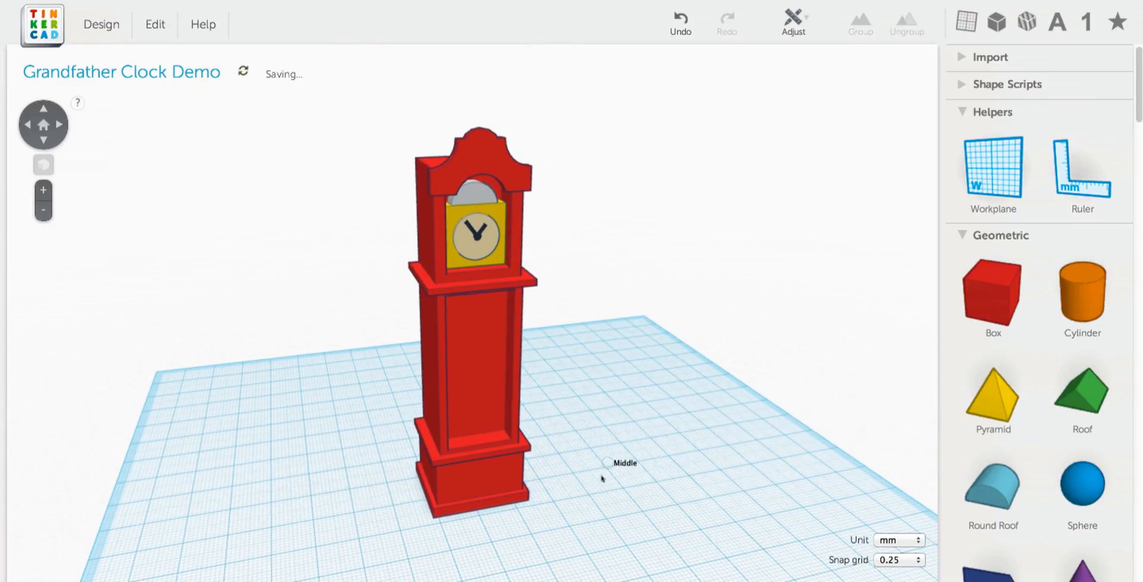